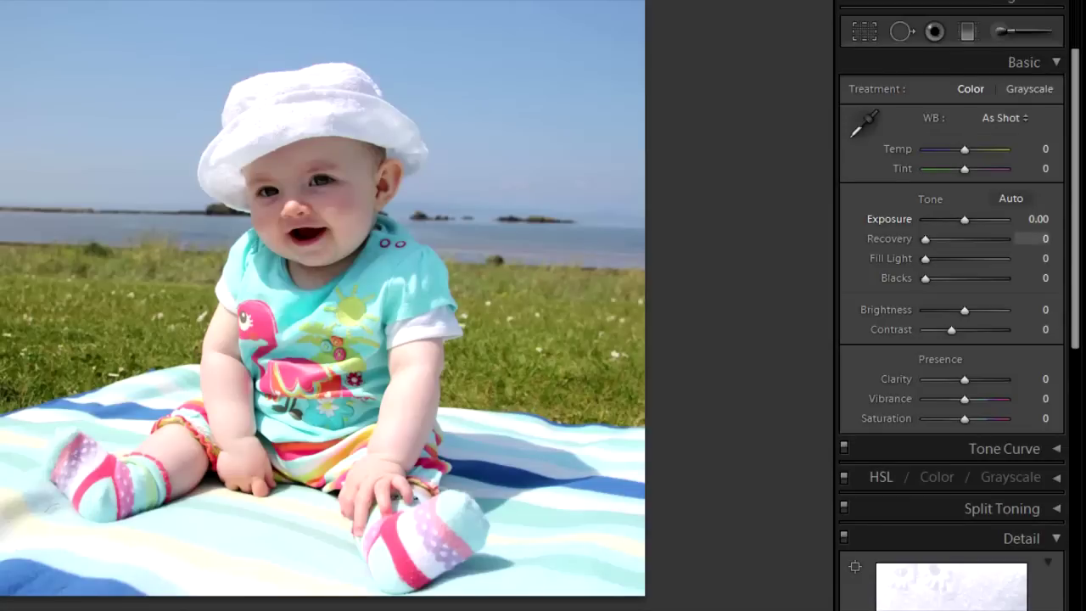
Try a Recovery value of 100 on the photo, inspect the hat's highlights up close, and reset Recovery to 0.
left_click_drag(926, 240, 1004, 240)
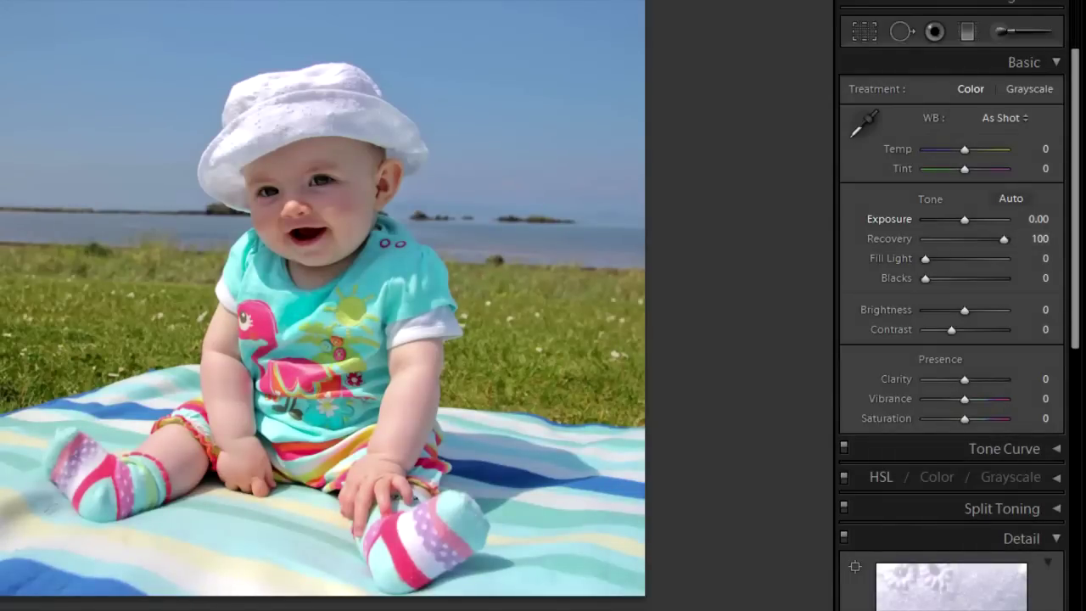
left_click(284, 83)
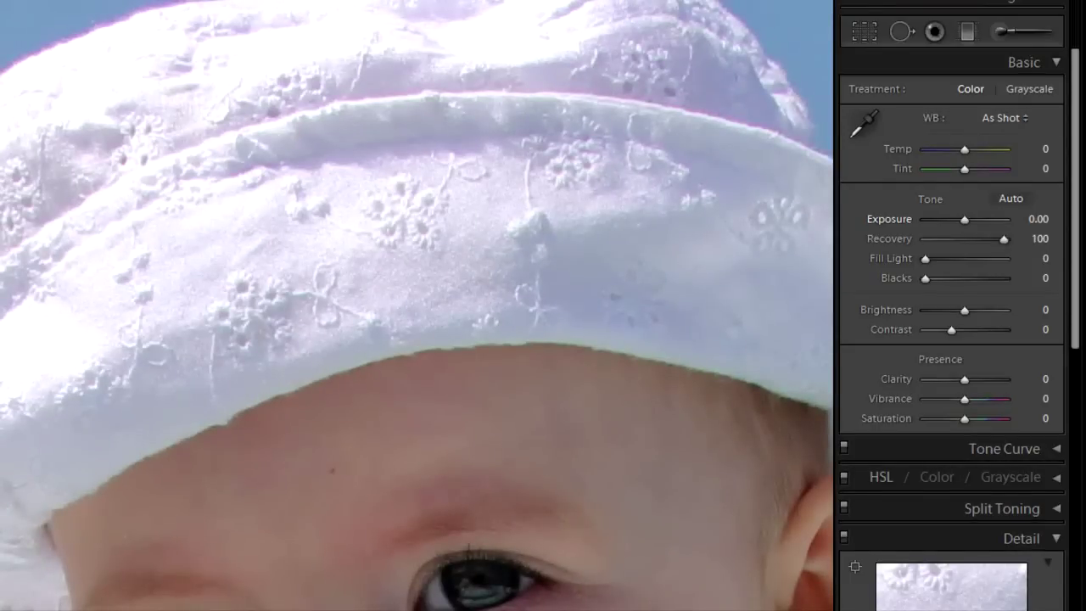
key("z")
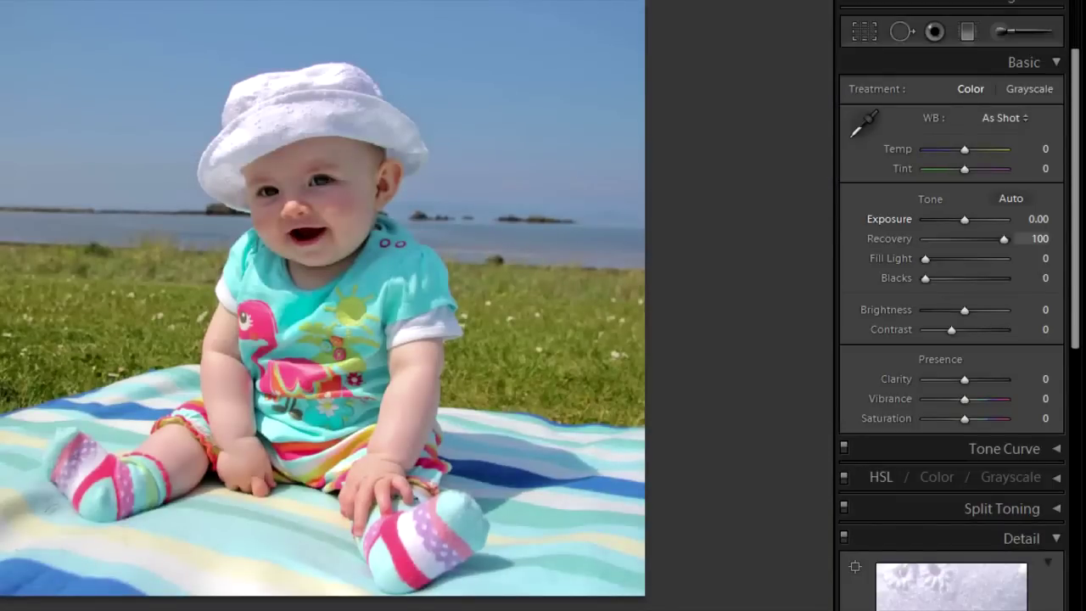
left_click_drag(1004, 239, 925, 239)
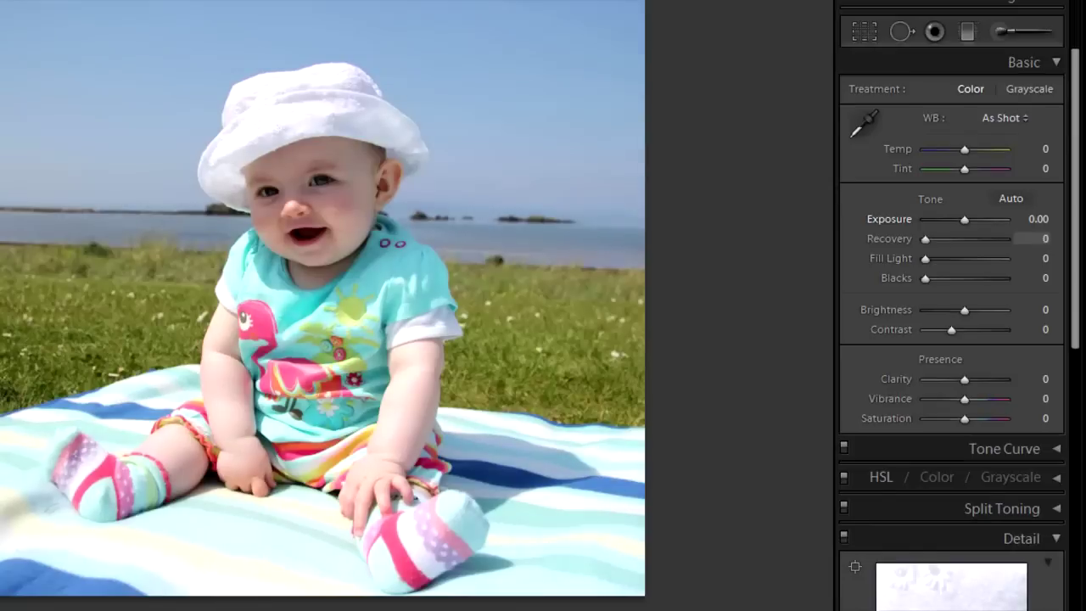
Try Exposure values of -1.05 and -4.00 on the photo, checking the highlight detail in the hat up close.
left_click_drag(964, 220, 953, 218)
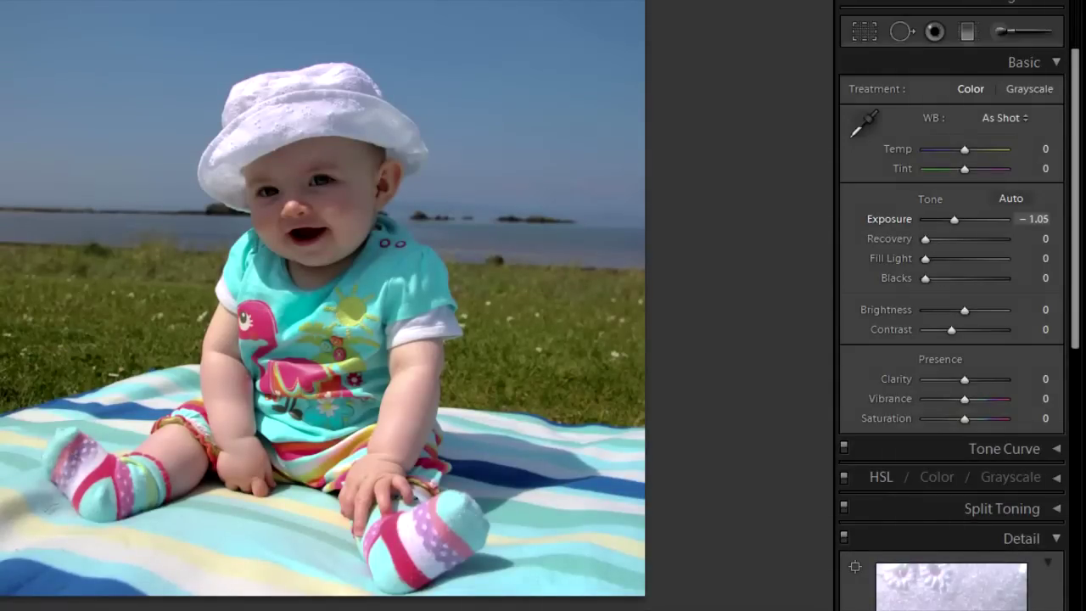
double_click(955, 219)
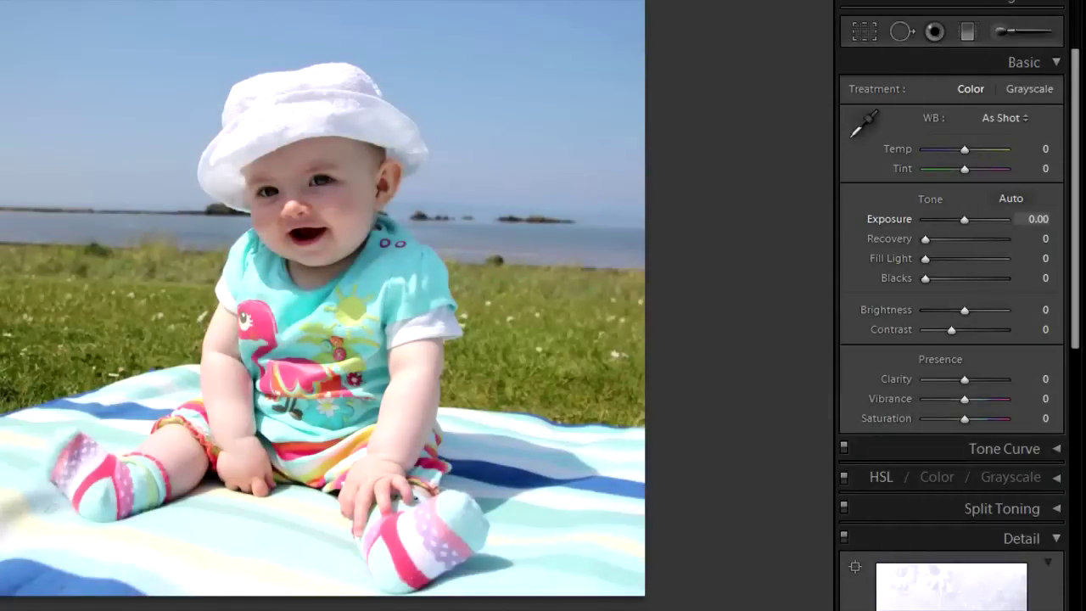
left_click_drag(965, 220, 924, 220)
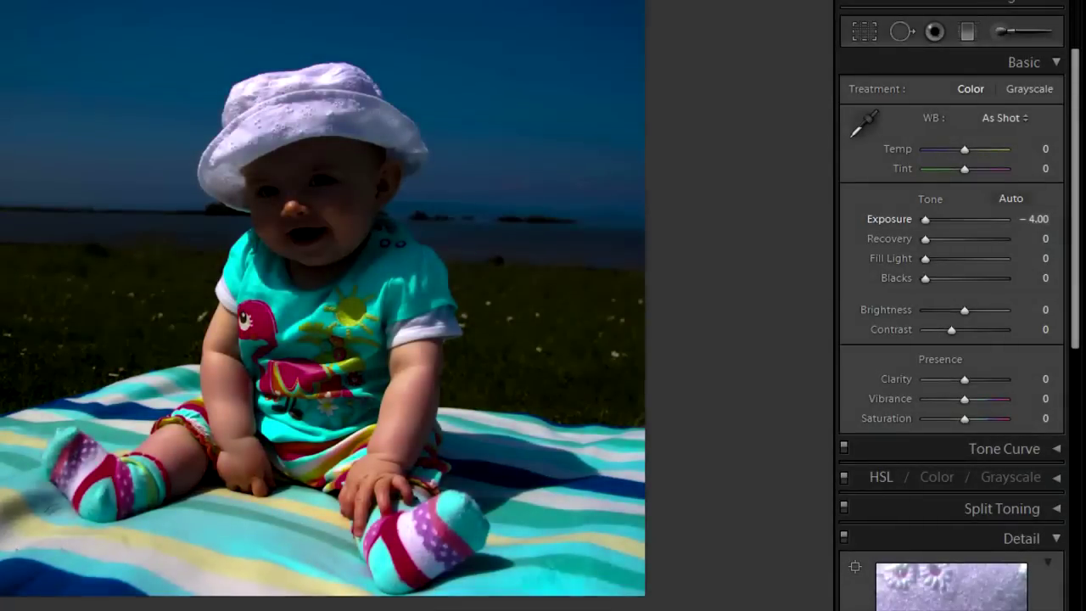
left_click(324, 70)
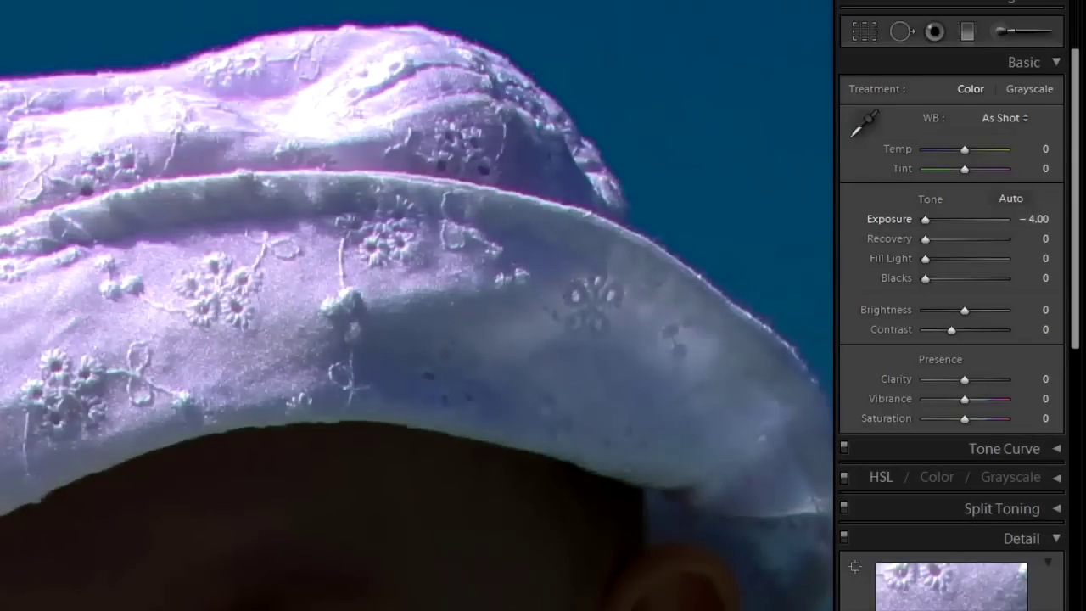
key("z")
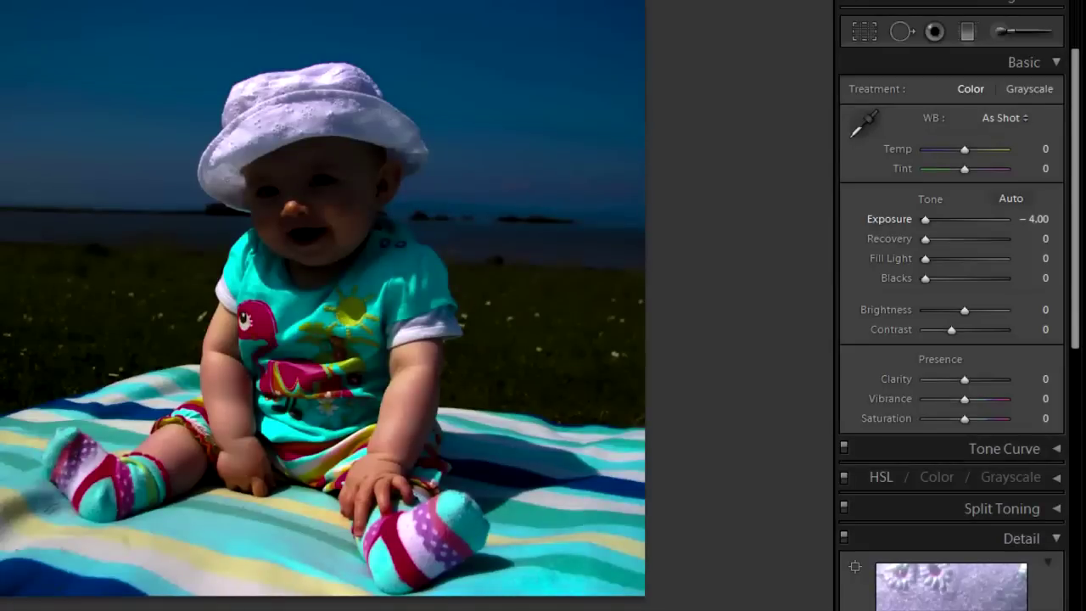
left_click(1031, 219)
left_click_drag(924, 219, 955, 220)
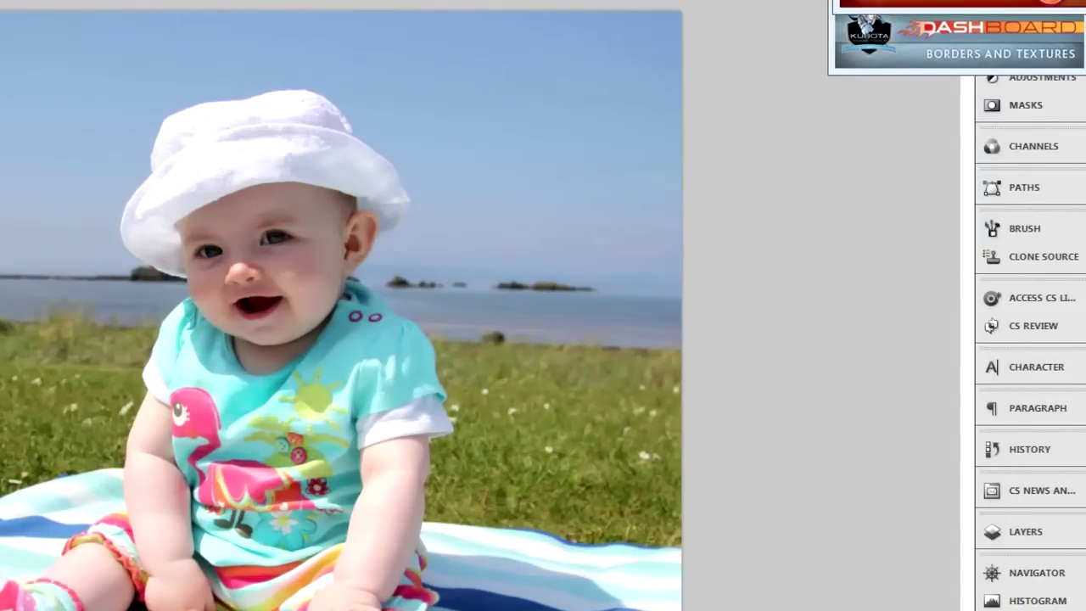
In Photoshop, start a Brightness/Contrast adjustment on the baby photo and set the brightness to -55.
mouse_move(0, 0)
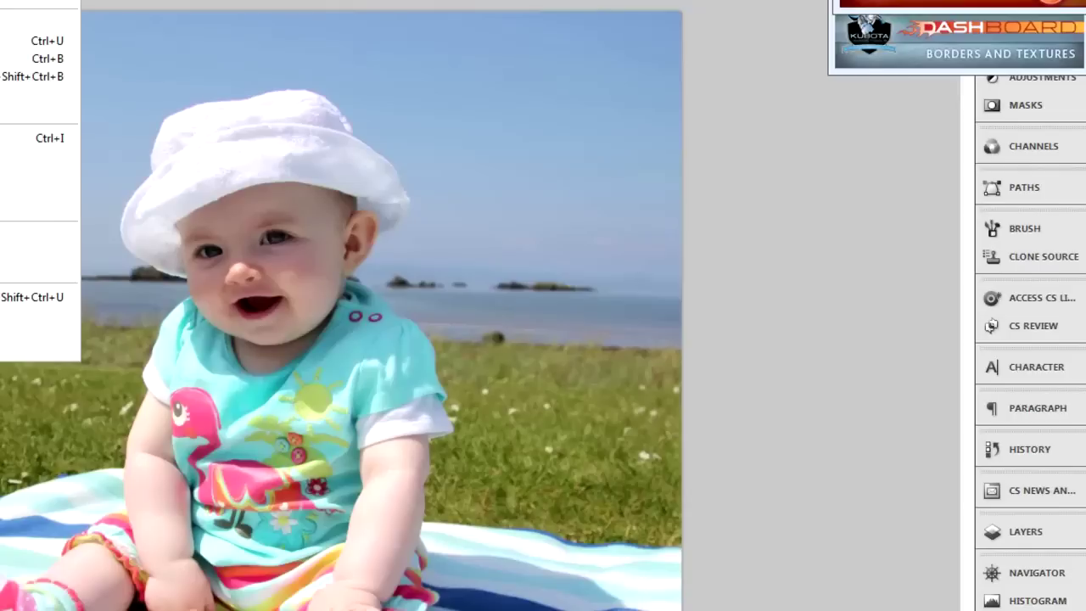
left_click(0, 0)
key("Down")
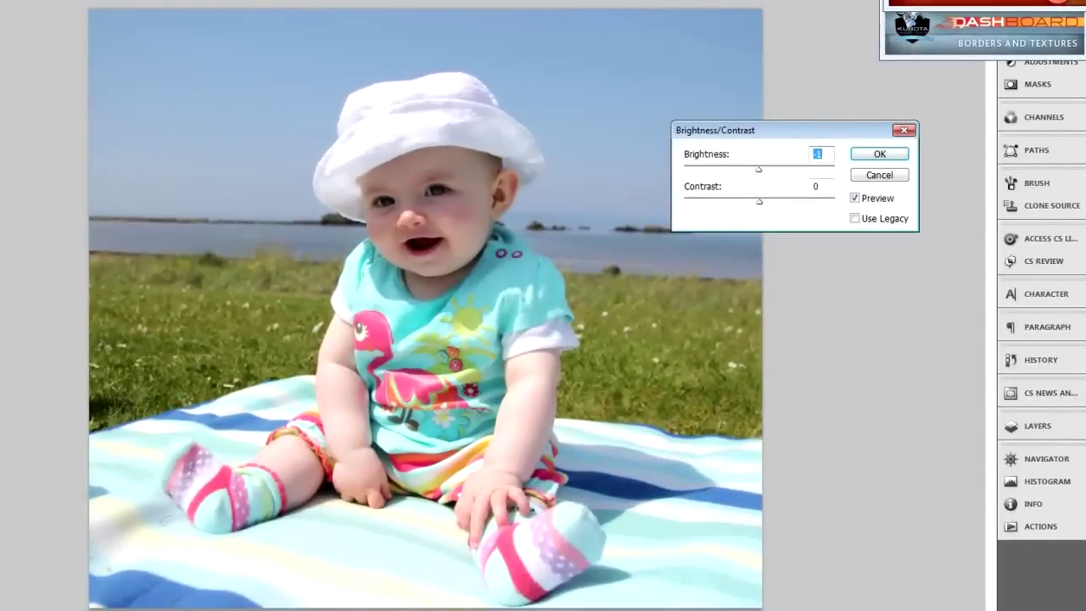
key("Down")
key("Down")
key("Down")
key("Down")
key("Down")
key("Down")
key("Down")
key("Down")
key("Down")
key("Down")
key("Down")
key("Down")
key("Down")
key("Down")
key("Down")
key("Down")
key("Down")
key("Down")
key("Down")
key("Down")
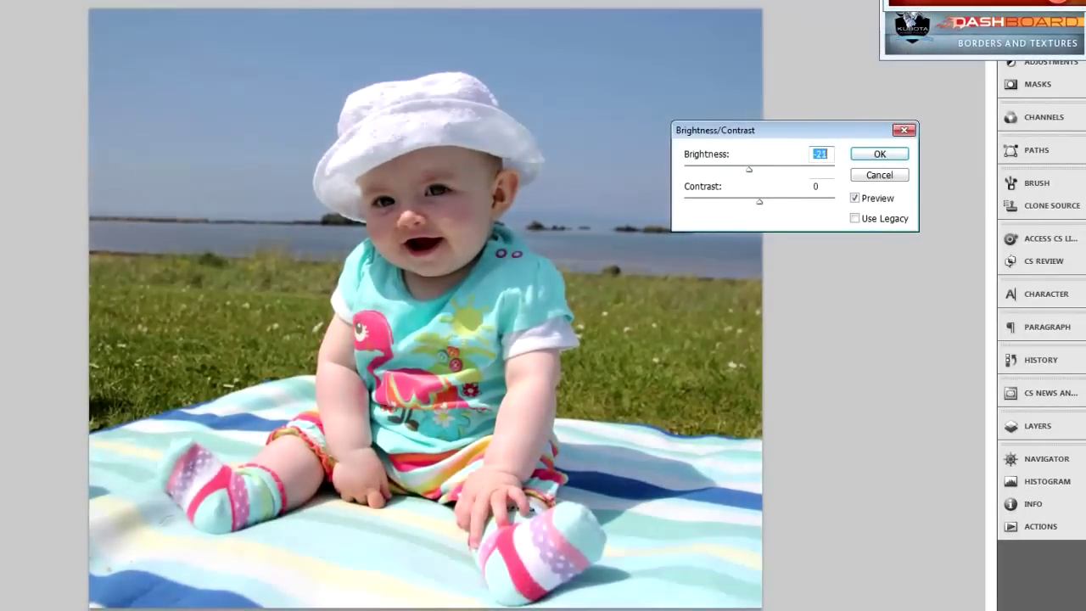
key("Down")
key("Down")
key("Down")
key("Down")
key("Down")
key("Down")
key("Down")
key("Down")
key("Down")
key("Down")
key("Down")
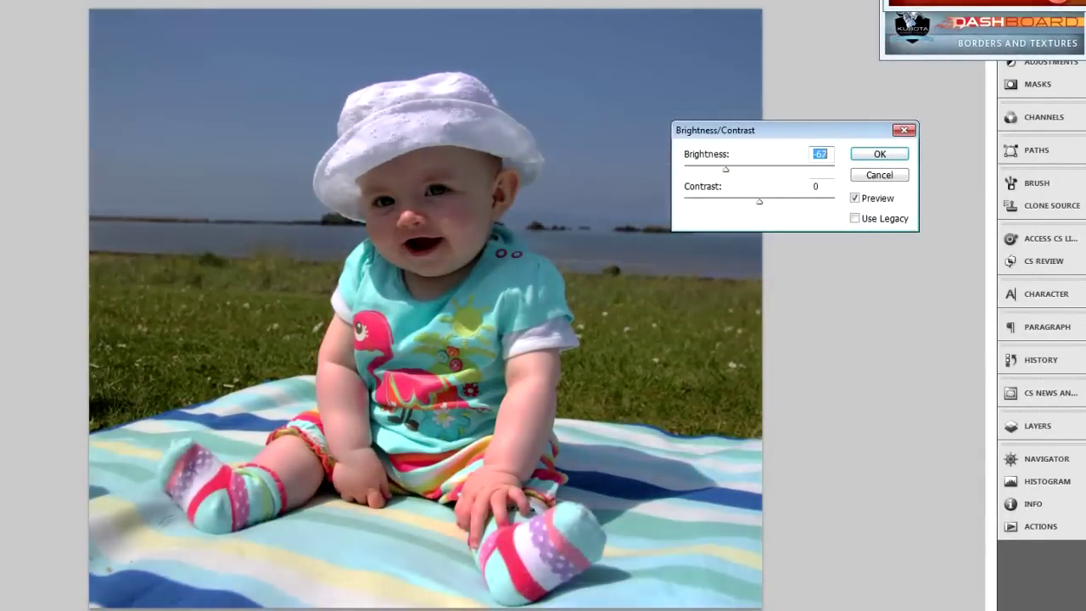
left_click_drag(724, 170, 686, 169)
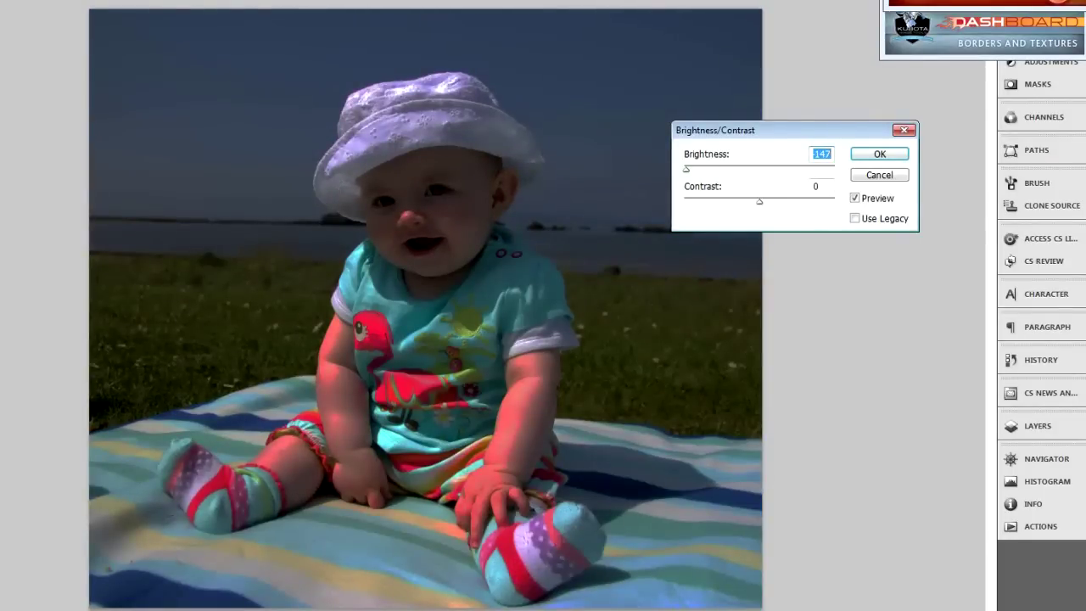
key("Up")
key("Up")
key("Up")
key("Up")
key("Up")
key("Up")
key("Up")
key("Up")
key("Up")
key("Up")
key("Up")
key("Up")
key("Up")
key("Up")
key("Up")
key("Up")
key("Up")
key("Up")
key("Up")
key("Up")
key("Up")
key("Up")
key("Up")
key("Up")
key("Up")
key("Up")
key("Up")
key("Up")
key("Up")
key("Up")
key("Up")
key("Up")
key("Up")
key("Up")
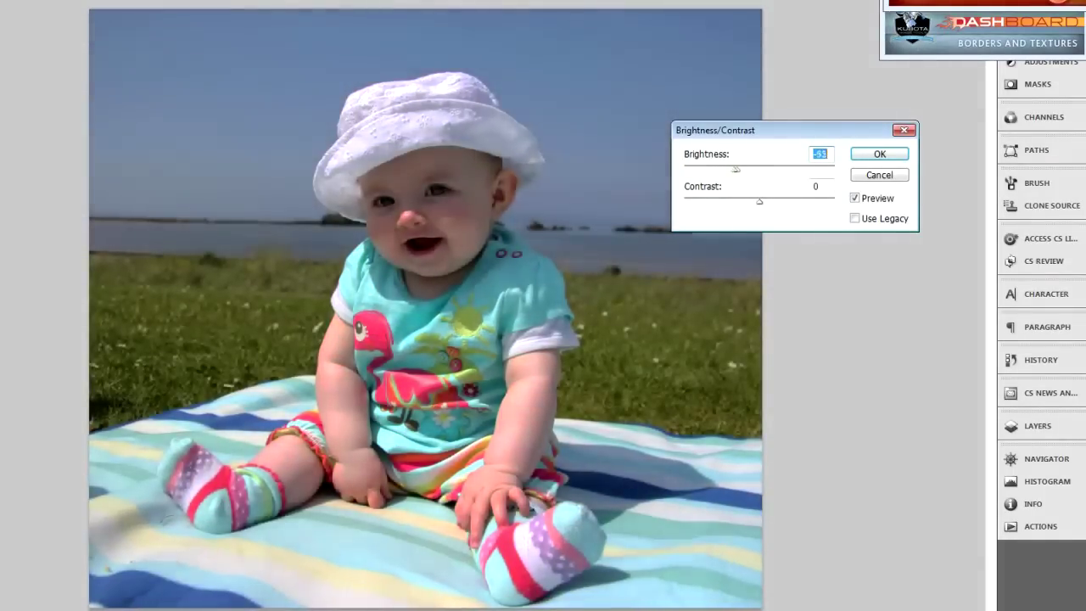
key("Down")
key("Down")
key("Down")
key("Down")
key("Down")
key("Down")
key("Down")
key("Down")
key("Down")
key("Down")
key("Down")
key("Down")
key("Down")
key("Down")
key("Down")
key("Down")
key("Down")
key("Down")
key("Down")
key("Down")
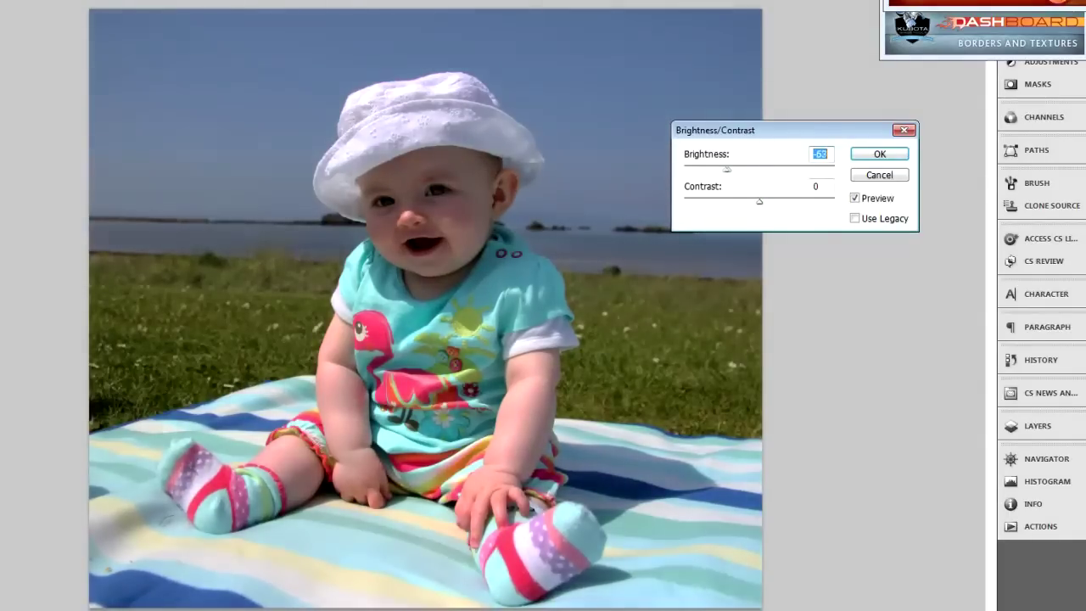
key("Up")
key("Up")
key("Up")
key("Up")
key("Up")
key("Up")
key("Up")
key("Up")
key("Up")
key("Up")
key("Up")
key("Up")
key("Up")
key("Up")
key("Up")
key("Up")
key("Up")
key("Up")
key("Up")
key("Up")
key("Up")
key("Up")
key("Up")
key("Up")
key("Up")
key("Down")
key("Down")
key("Down")
key("Down")
Set the contrast of the Brightness/Contrast adjustment to 17.
key("Tab")
key("Up")
key("Up")
key("Up")
key("Up")
key("Up")
key("Up")
key("Up")
key("Up")
key("Up")
key("Up")
key("Up")
key("Up")
key("Up")
key("Up")
key("Up")
key("Up")
key("Up")
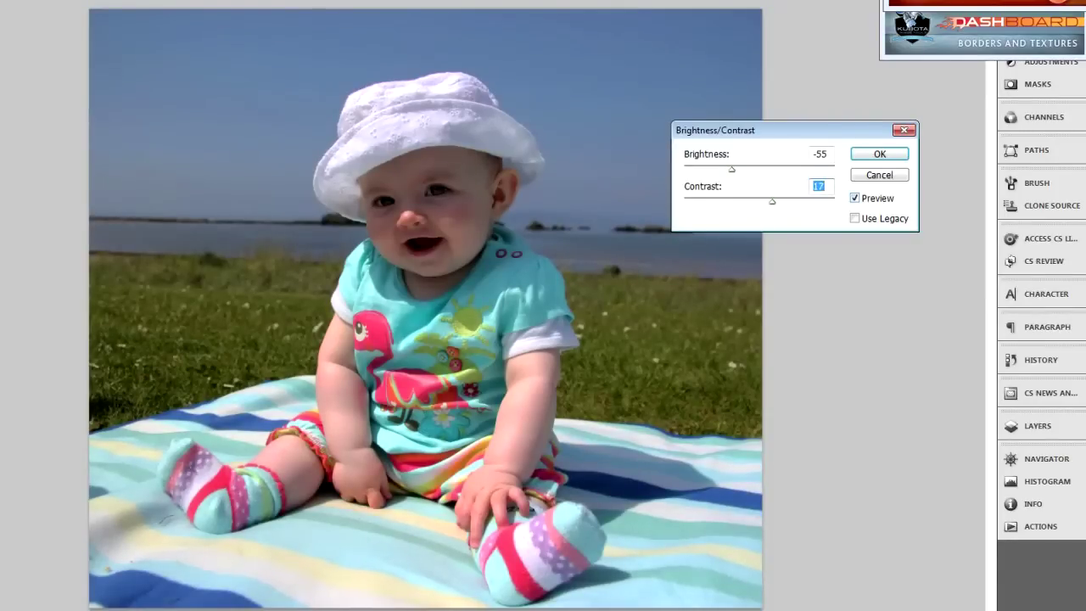
Compare the photo with and without the adjustment preview, and apply the Brightness/Contrast adjustment.
left_click(854, 198)
left_click(855, 198)
key("alt+p")
key("alt+p")
key("alt+p")
key("alt+p")
key("Return")
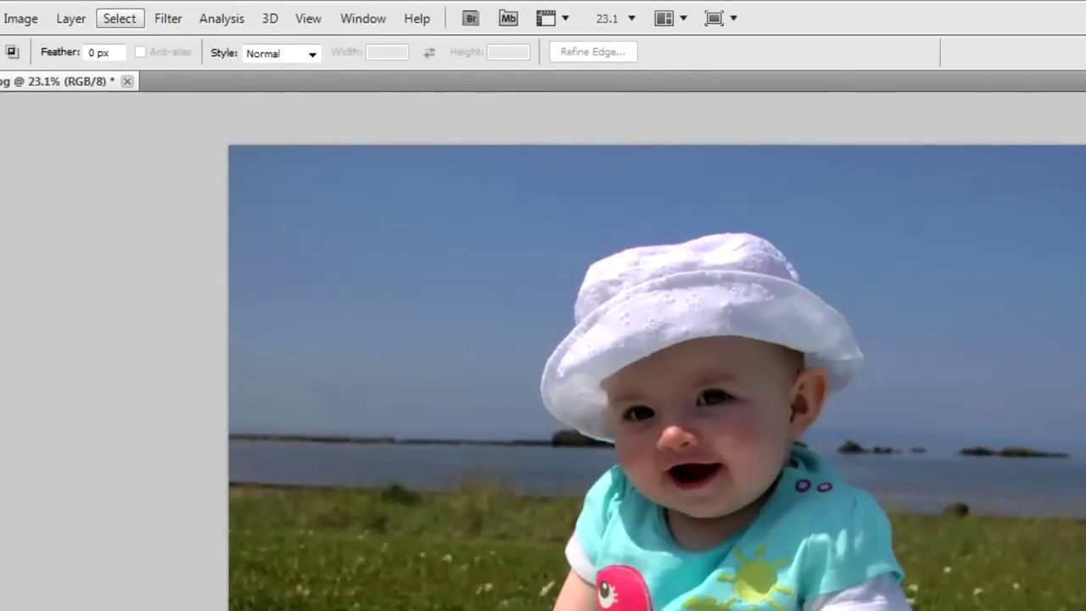
Select the photo's highlights using Color Range with the Highlights option.
left_click(119, 19)
left_click(155, 199)
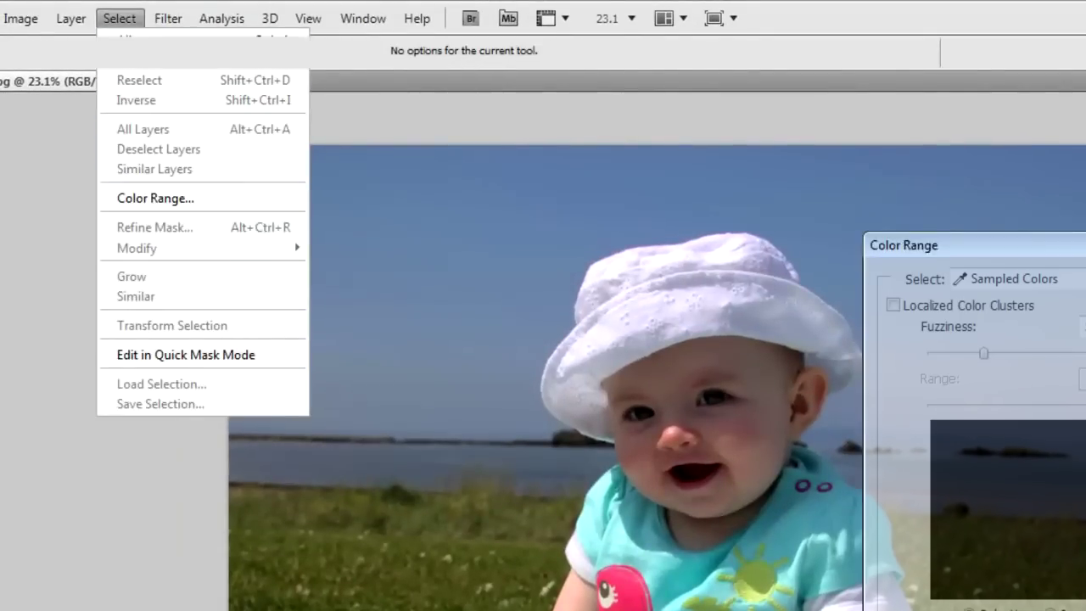
left_click(897, 126)
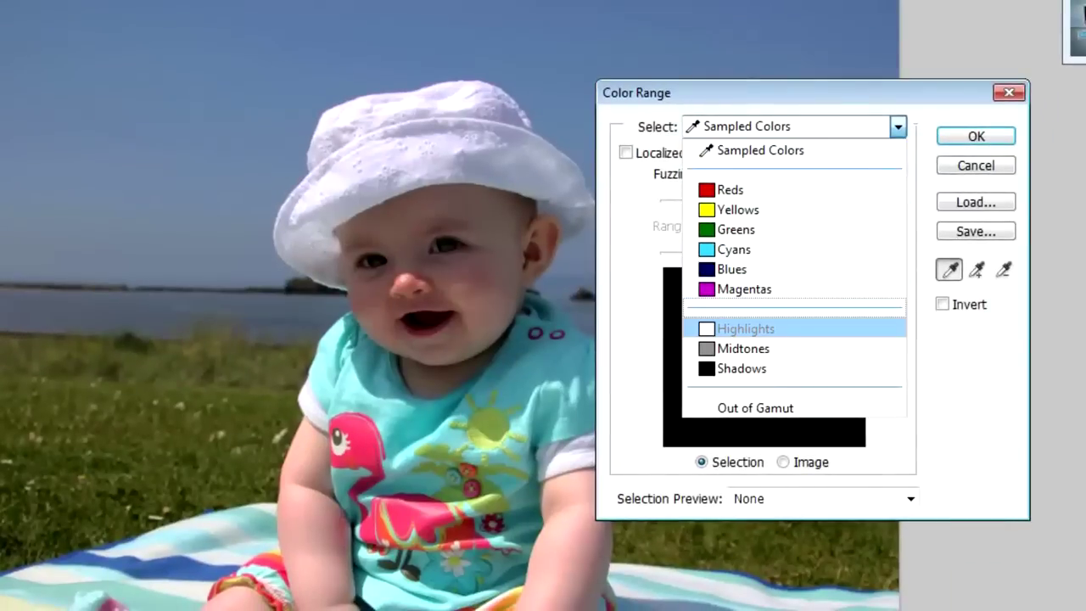
left_click(746, 328)
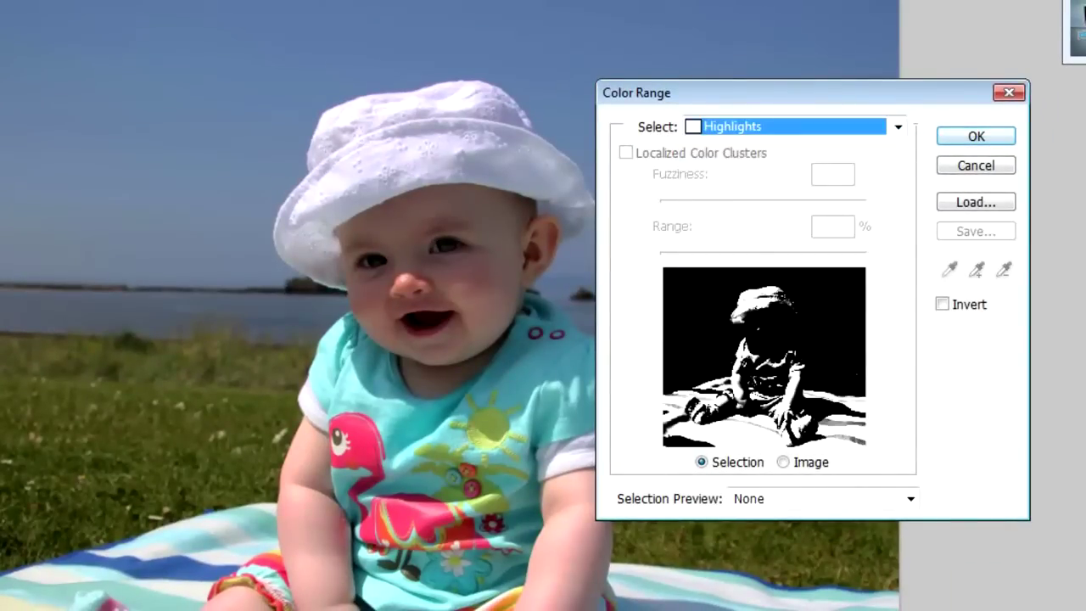
left_click(975, 135)
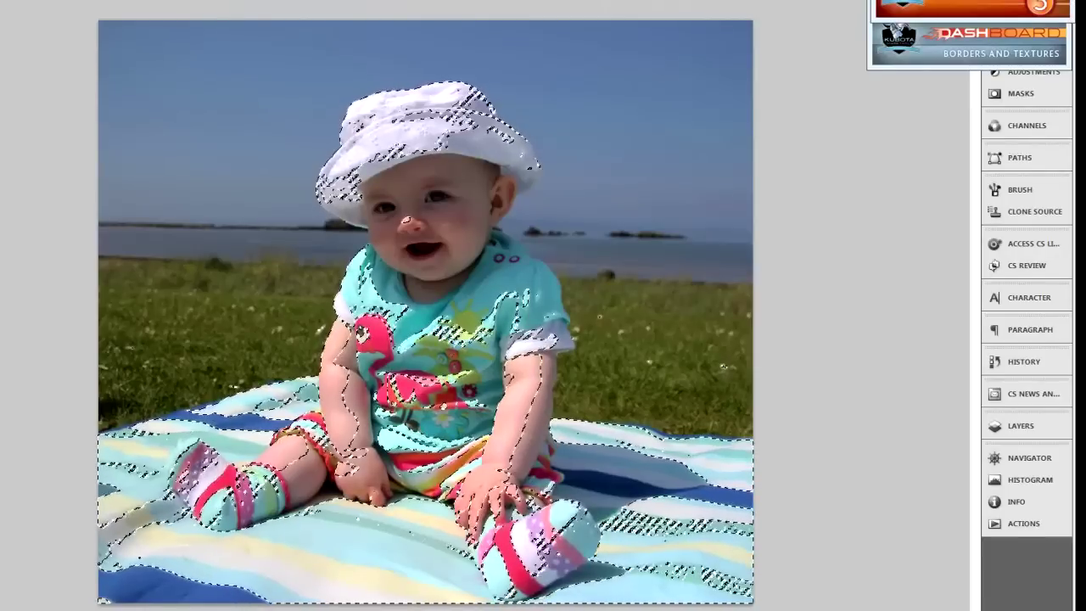
Invert the highlight selection so the darker areas of the photo are selected instead.
right_click(489, 252)
left_click(539, 276)
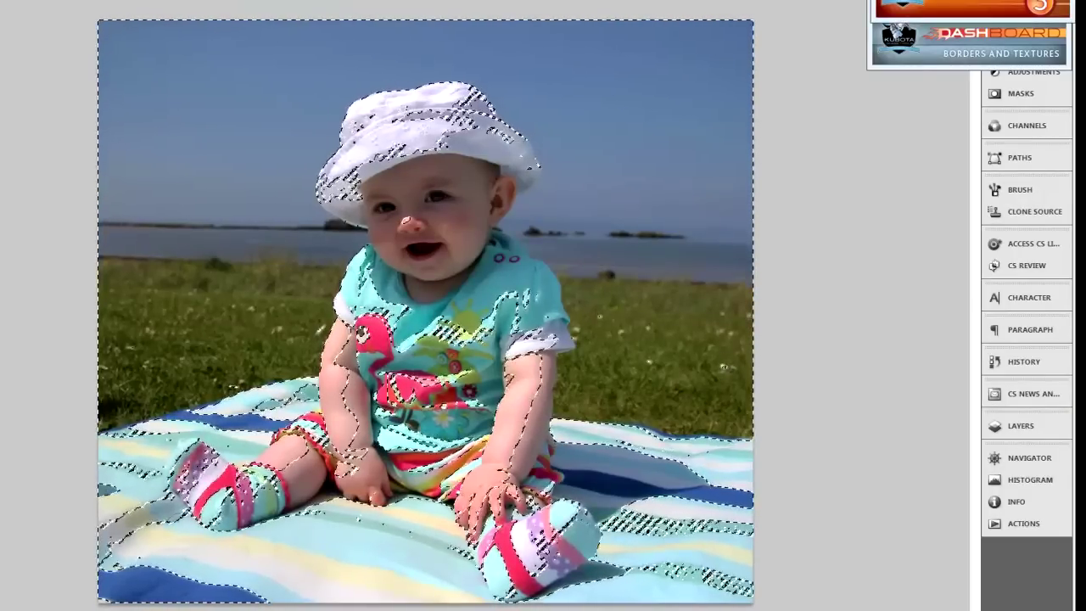
right_click(422, 276)
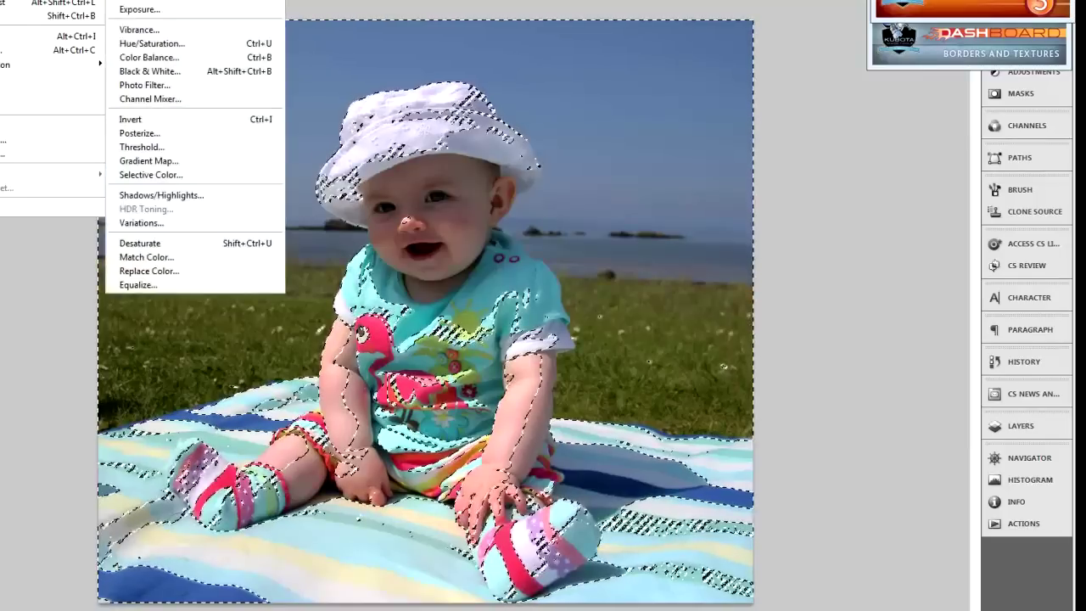
left_click(132, 0)
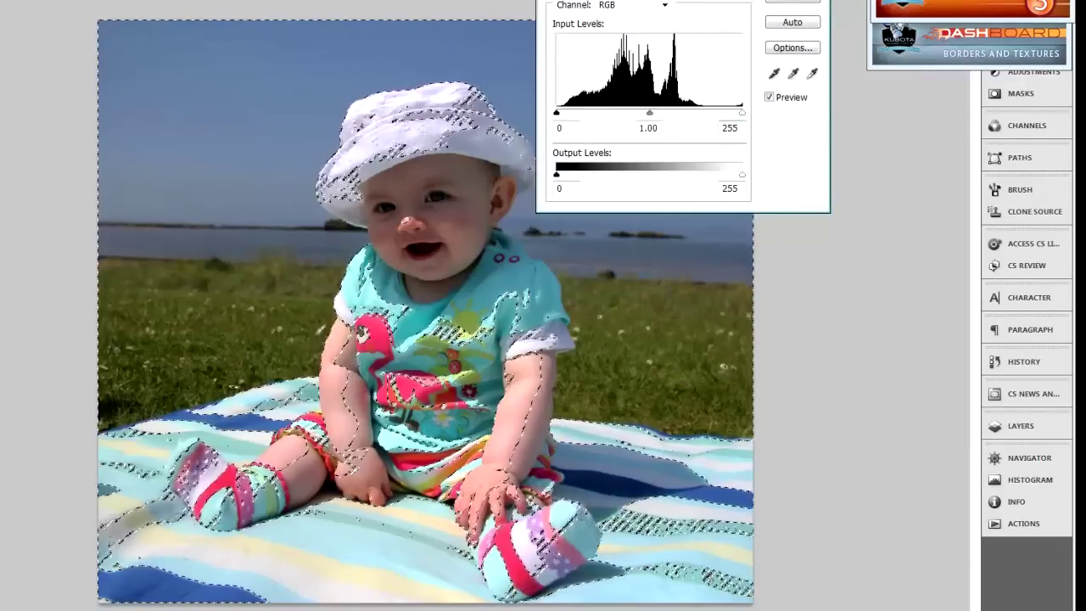
left_click_drag(711, 113, 650, 113)
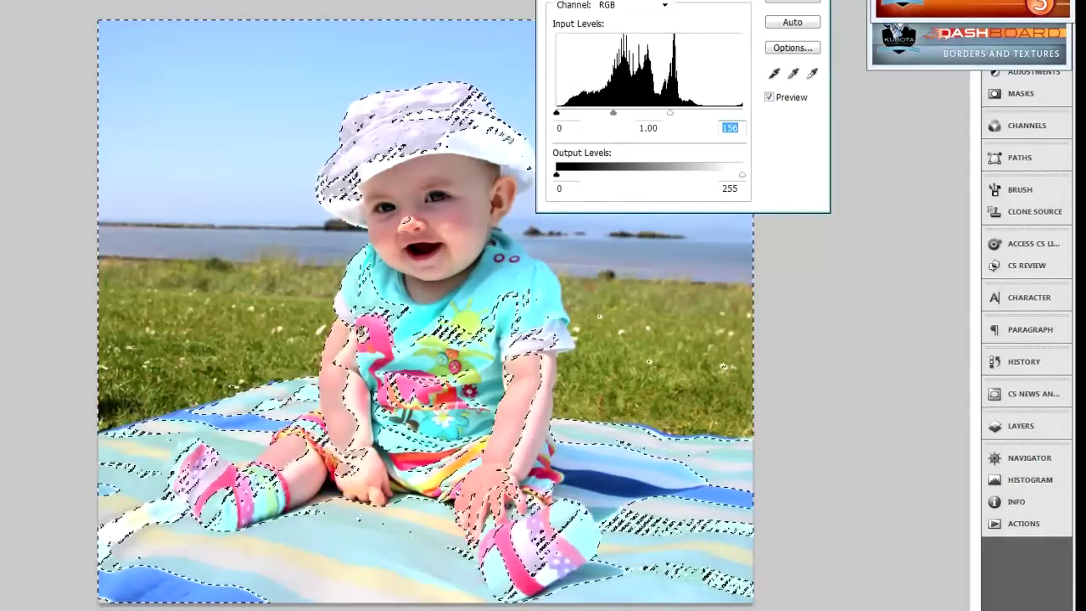
key("Escape")
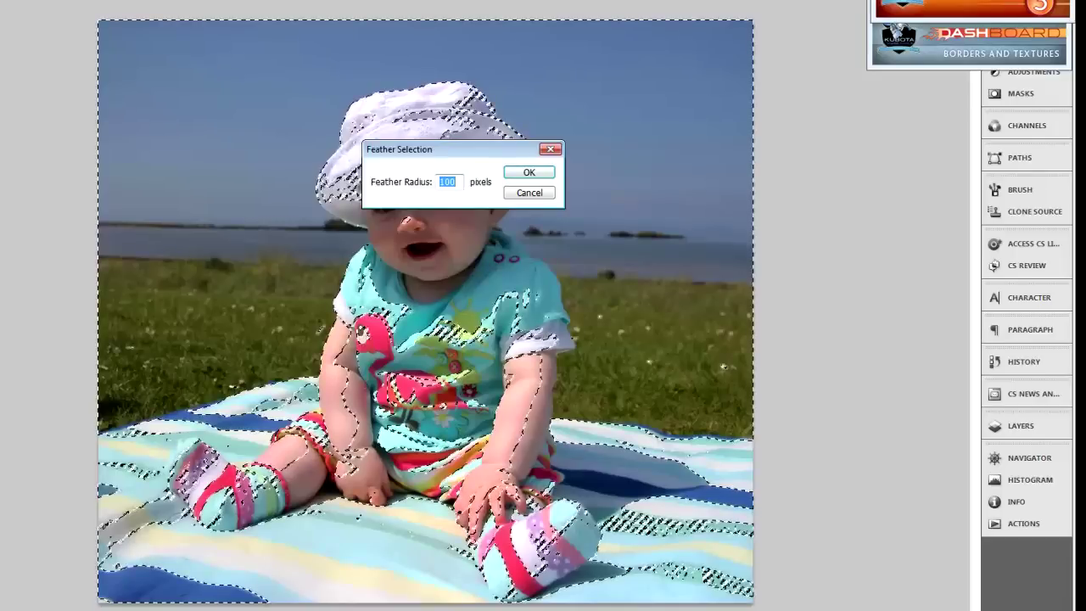
Feather the inverted selection with a radius of 100 pixels.
left_click_drag(458, 150, 688, 166)
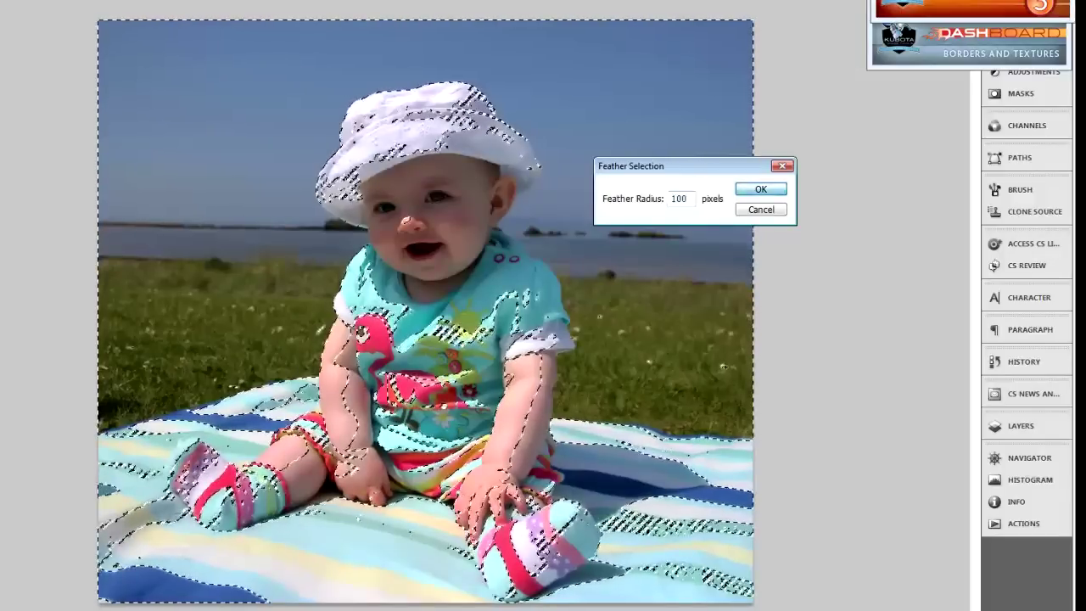
key("Return")
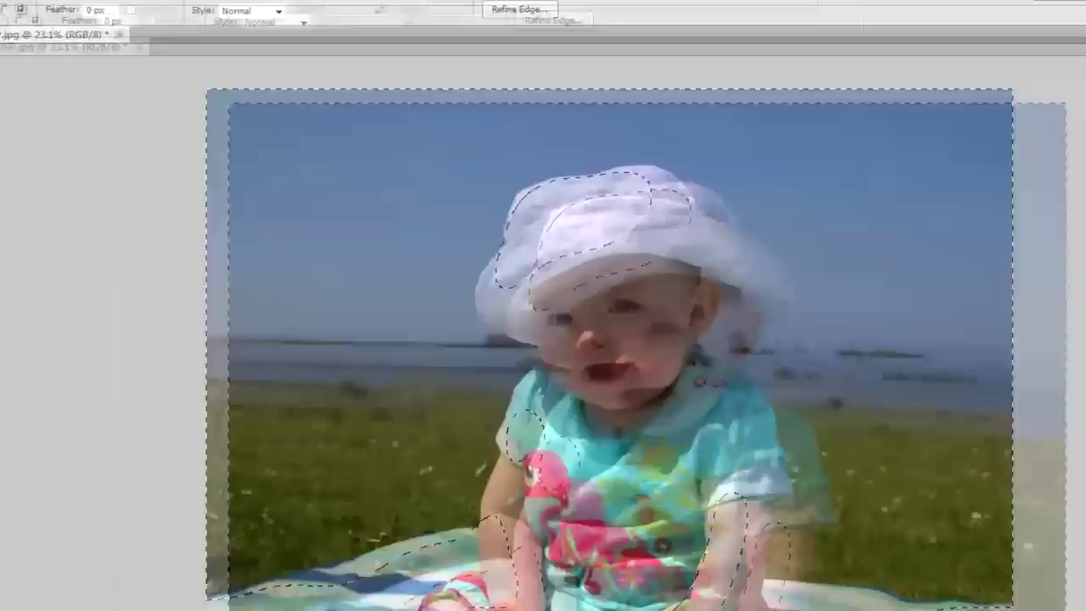
Brighten the feathered selection with Levels, setting the midtone input to 1.30, and deselect the area.
left_click(85, 18)
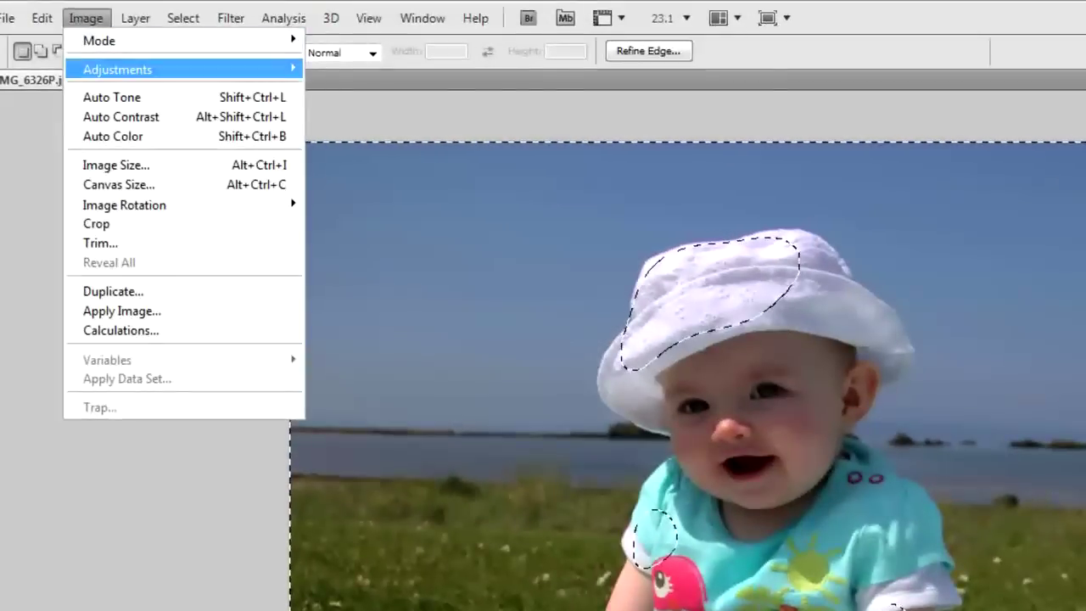
mouse_move(119, 70)
left_click(341, 89)
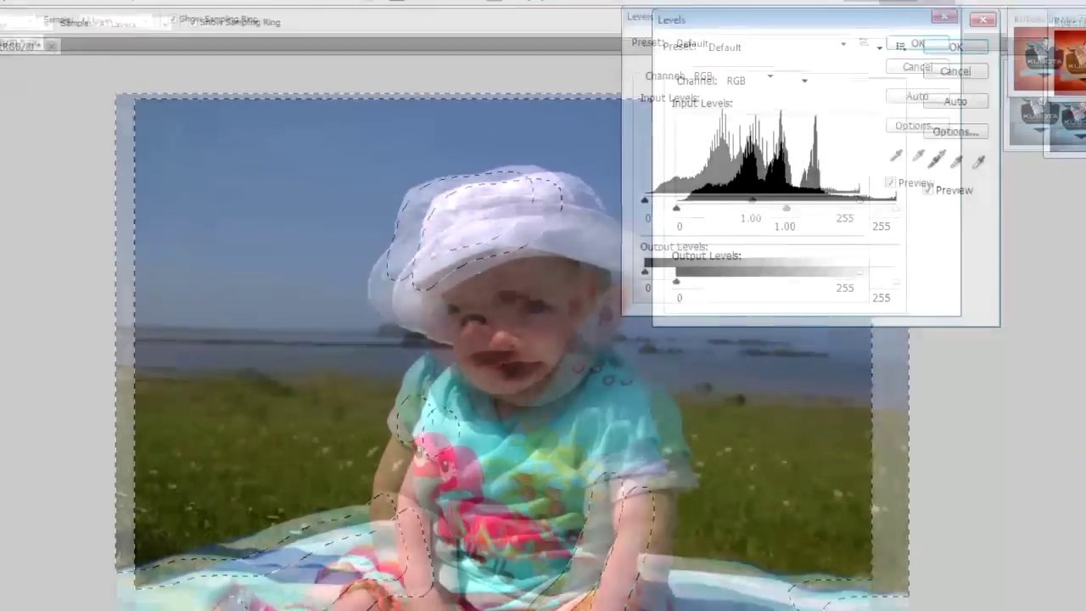
left_click_drag(1066, 272, 1058, 273)
left_click_drag(676, 184, 663, 184)
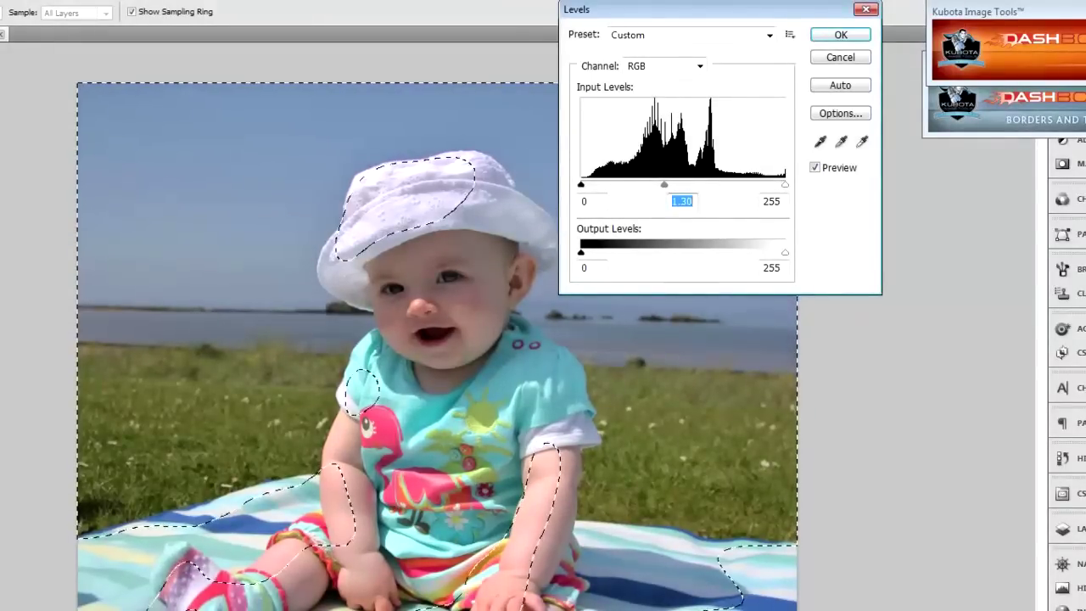
left_click(840, 35)
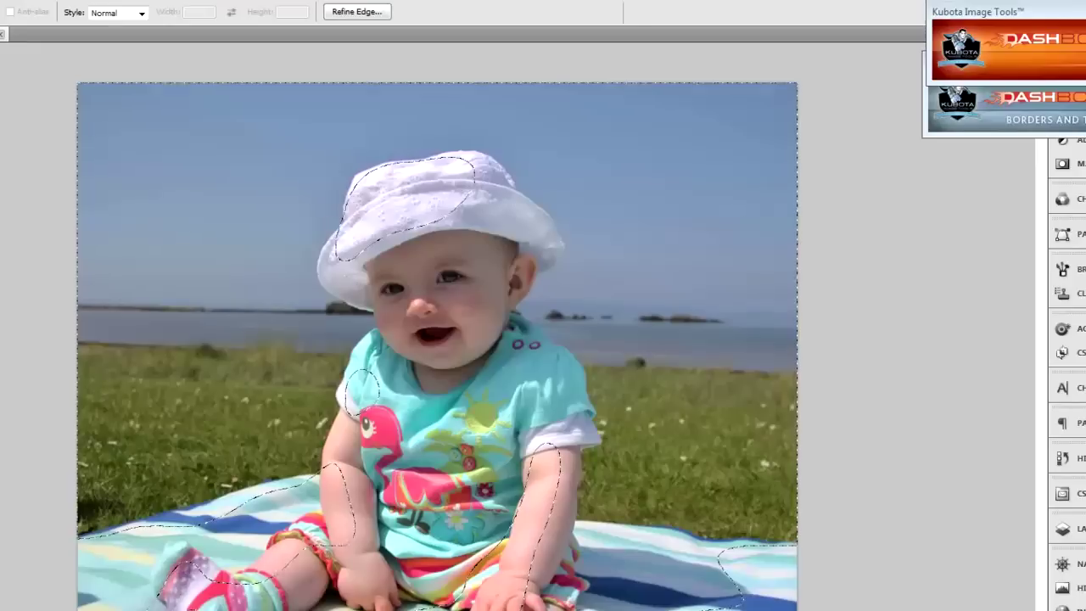
key("ctrl+d")
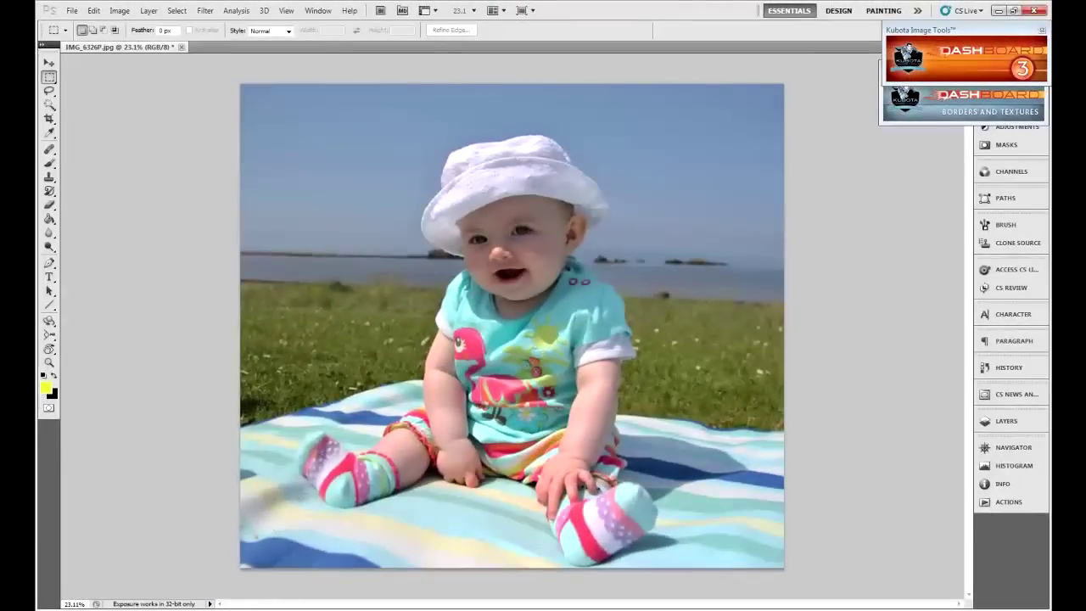
Increase the whole photo's contrast slightly with a Brightness/Contrast adjustment.
left_click(119, 10)
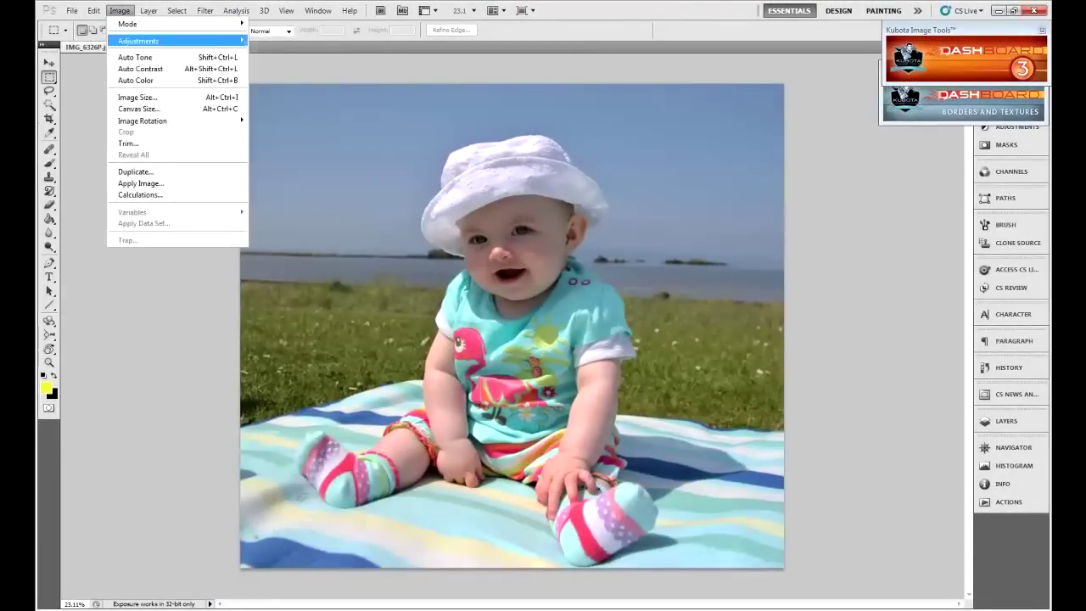
mouse_move(138, 41)
left_click(291, 40)
left_click_drag(781, 240, 789, 240)
left_click(878, 202)
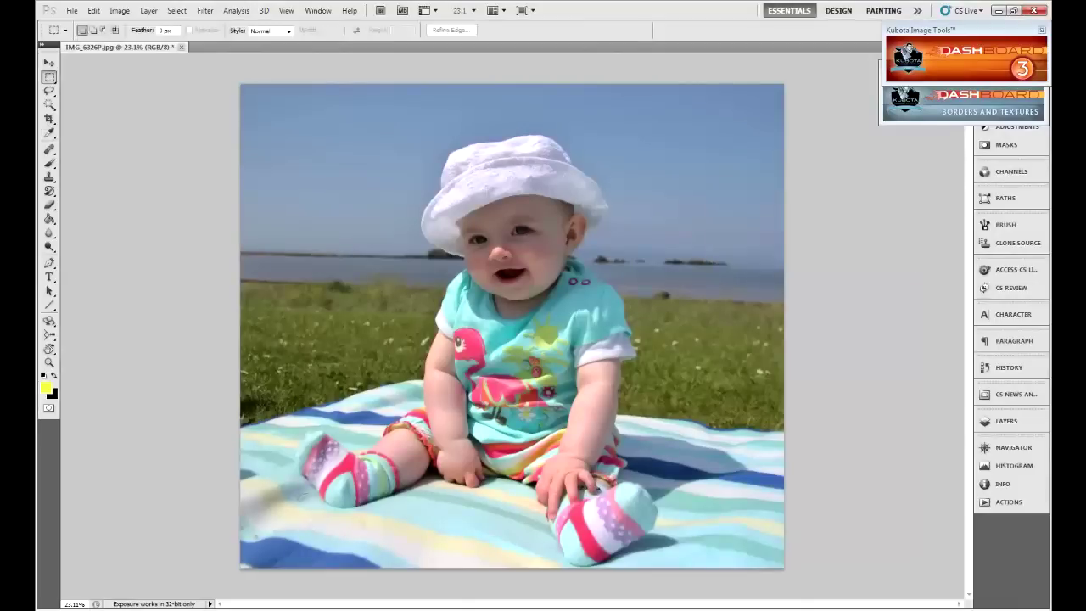
Deepen the photo's shadows with Levels by raising the black input level slightly.
left_click(118, 10)
mouse_move(138, 40)
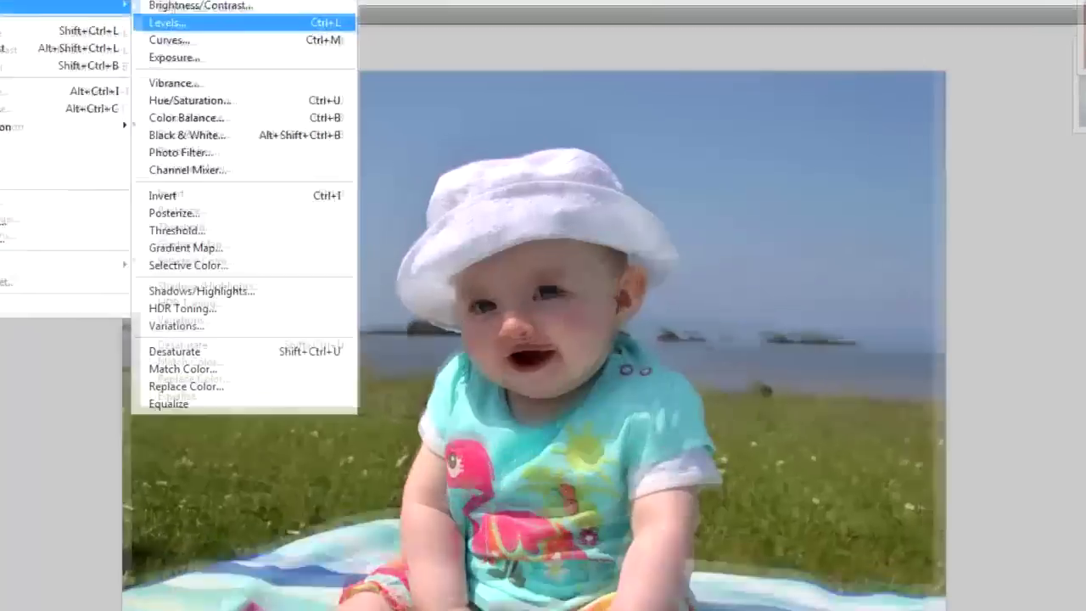
left_click(238, 24)
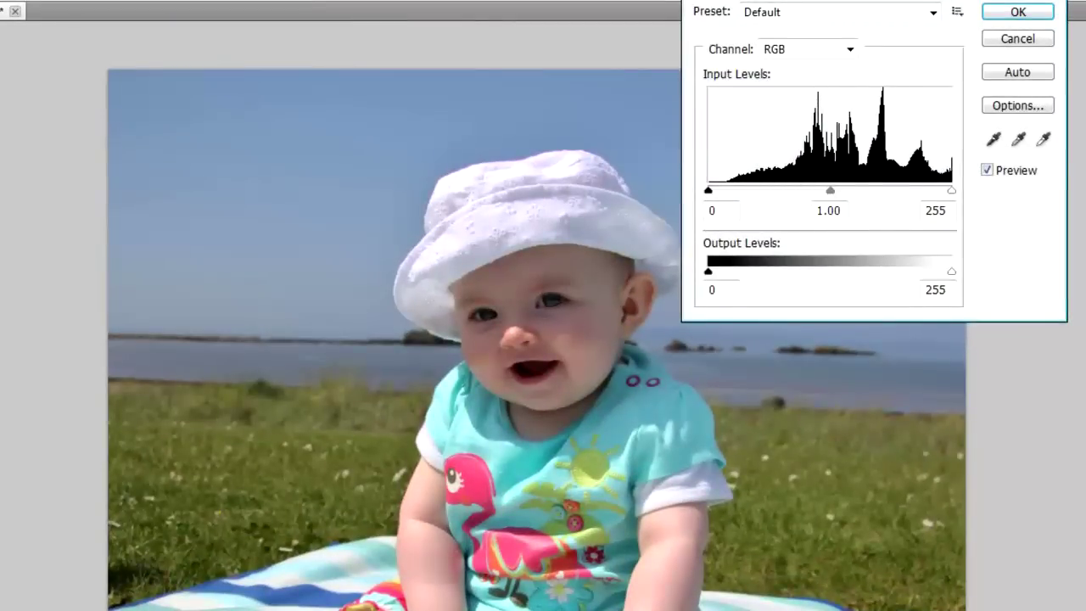
left_click_drag(708, 190, 727, 190)
left_click(1017, 11)
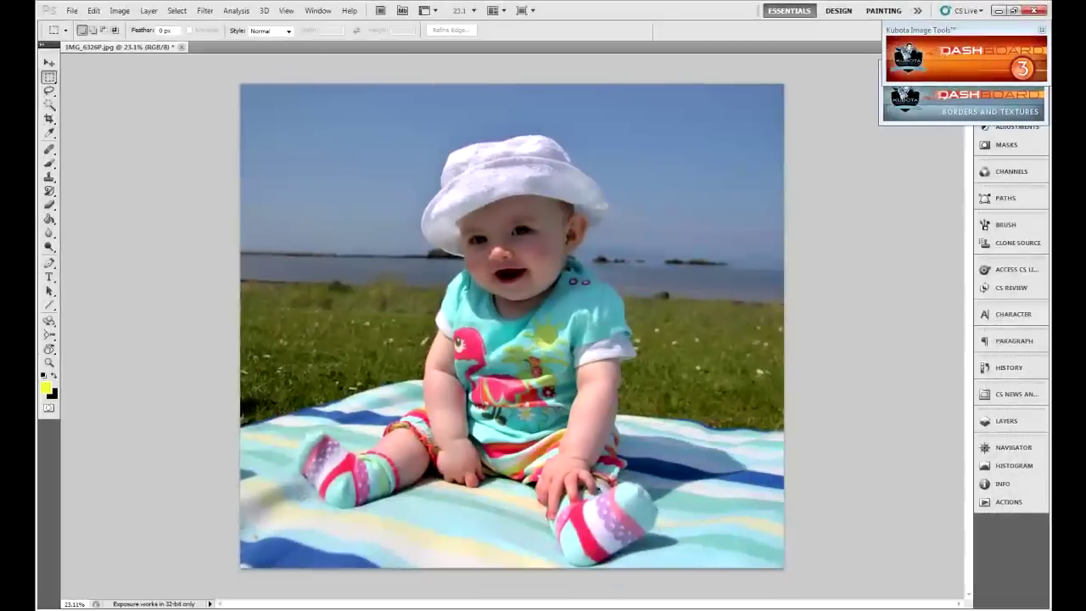
Set up the Dodge tool with the Midtones range and 5% exposure.
scroll(536, 169, "up", 4)
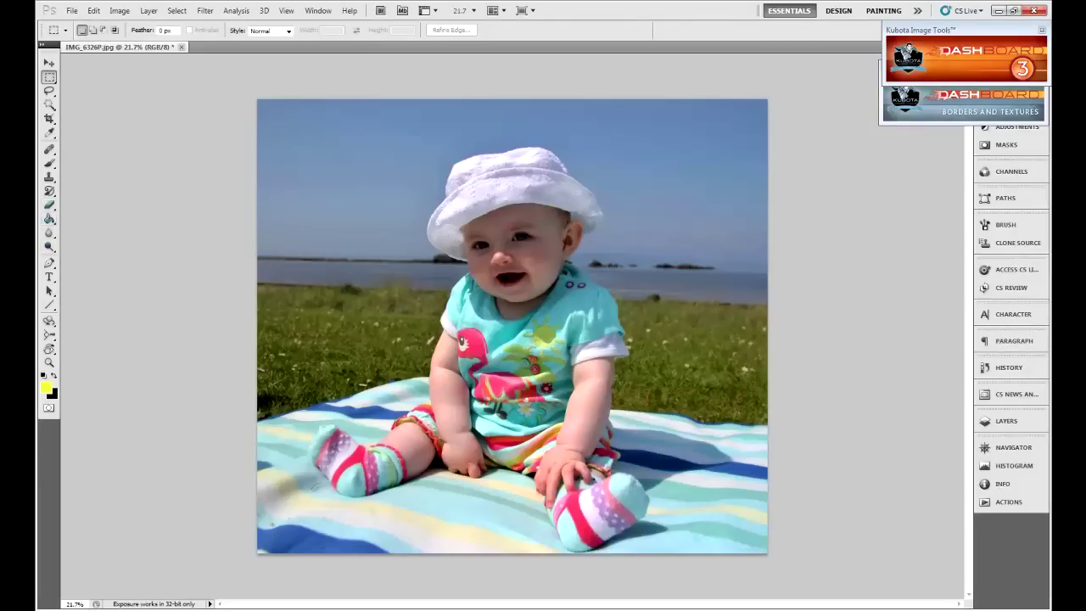
left_click(49, 246)
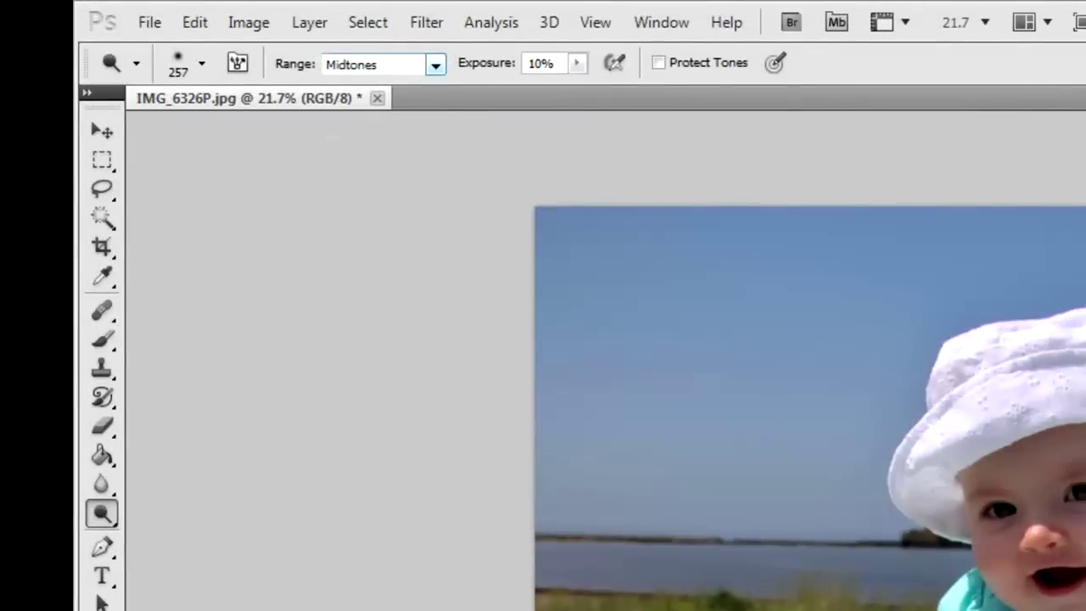
left_click(435, 65)
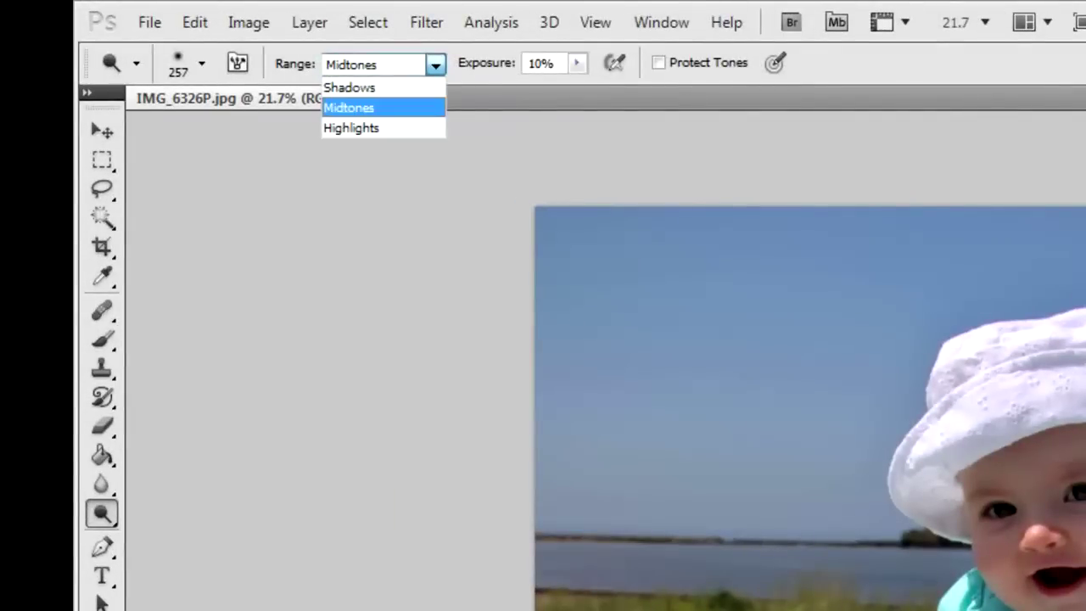
left_click(383, 108)
left_click(578, 64)
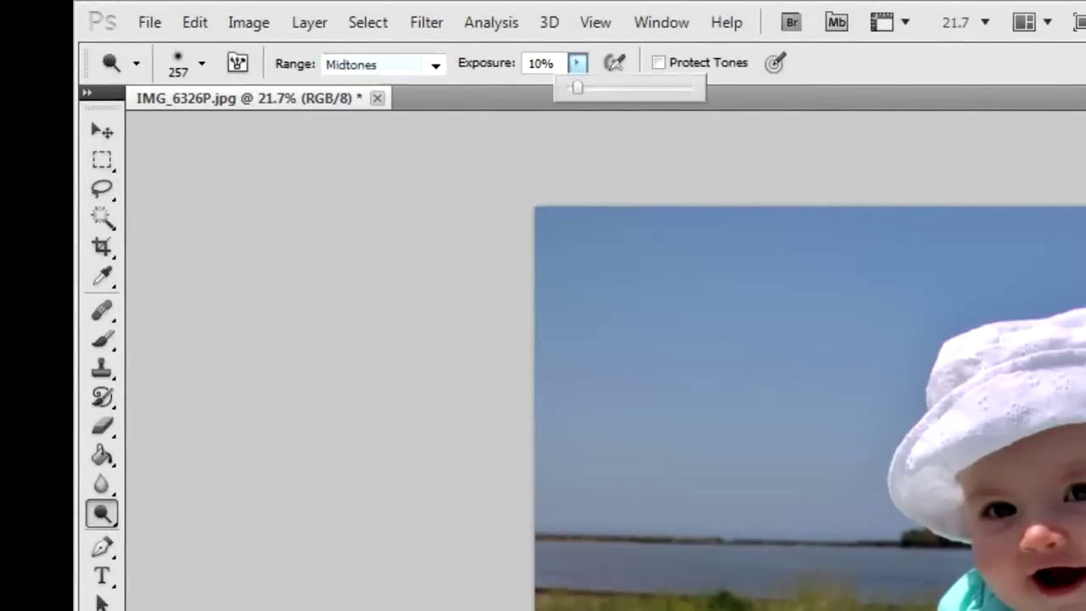
left_click_drag(578, 87, 571, 87)
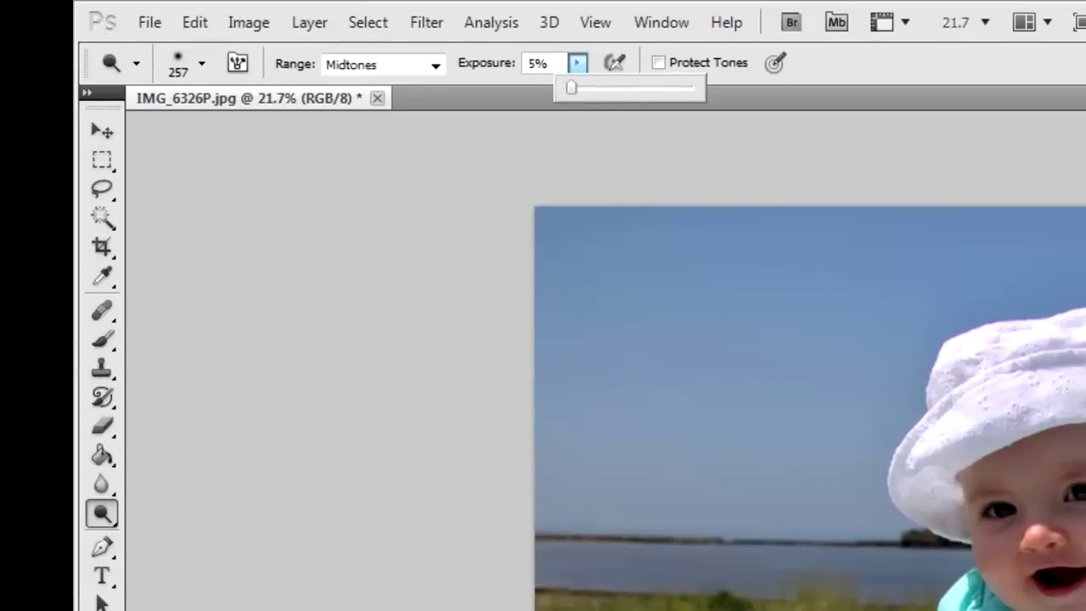
Enlarge the Dodge tool's brush, and undo the last change to the photo.
left_click(202, 63)
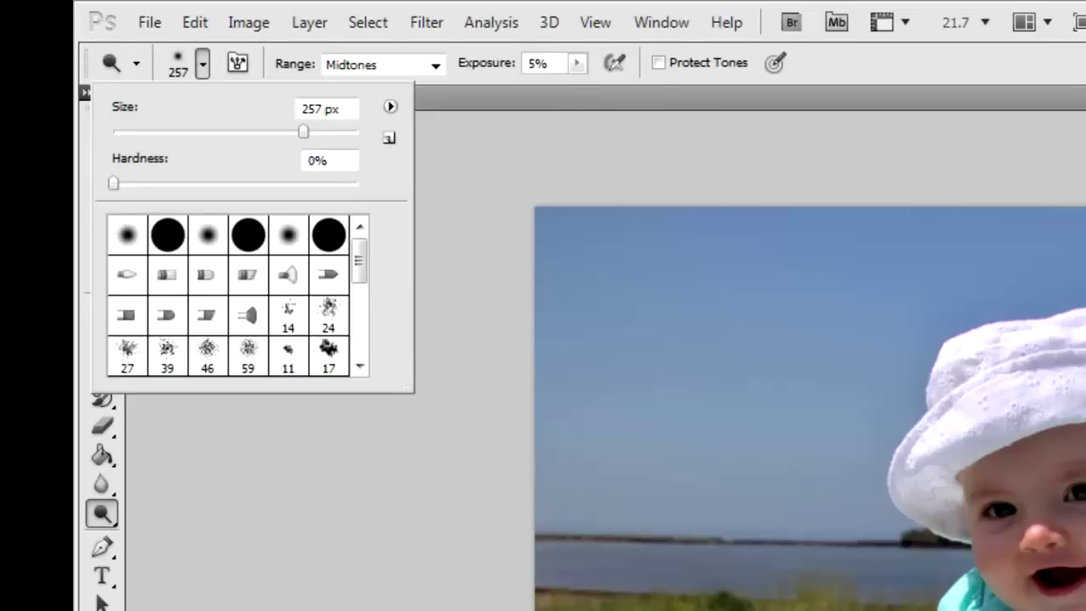
left_click_drag(303, 132, 330, 131)
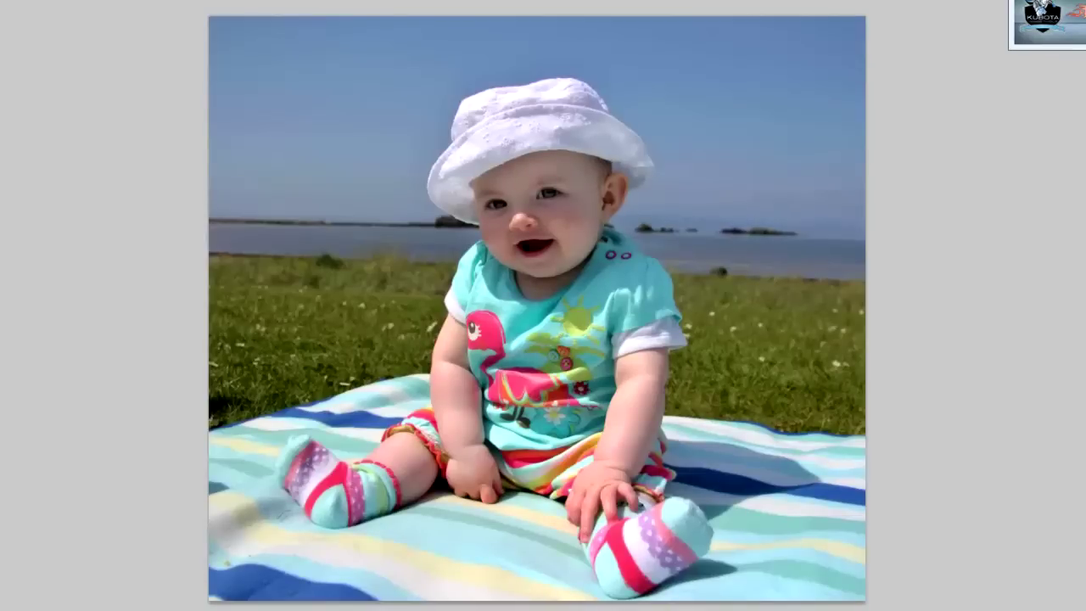
key("ctrl+z")
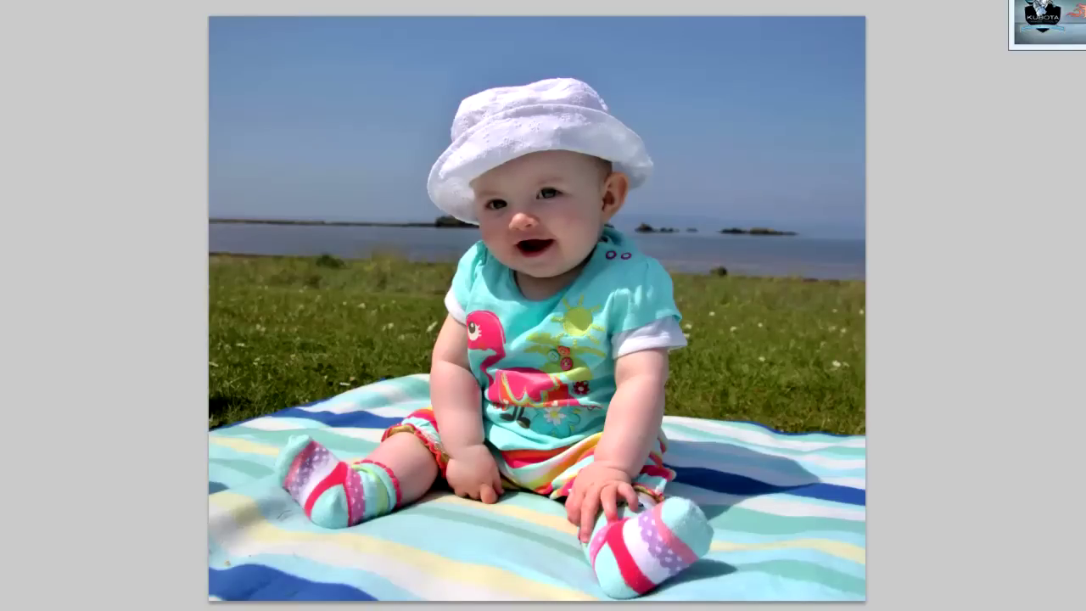
scroll(537, 309, "down", 1)
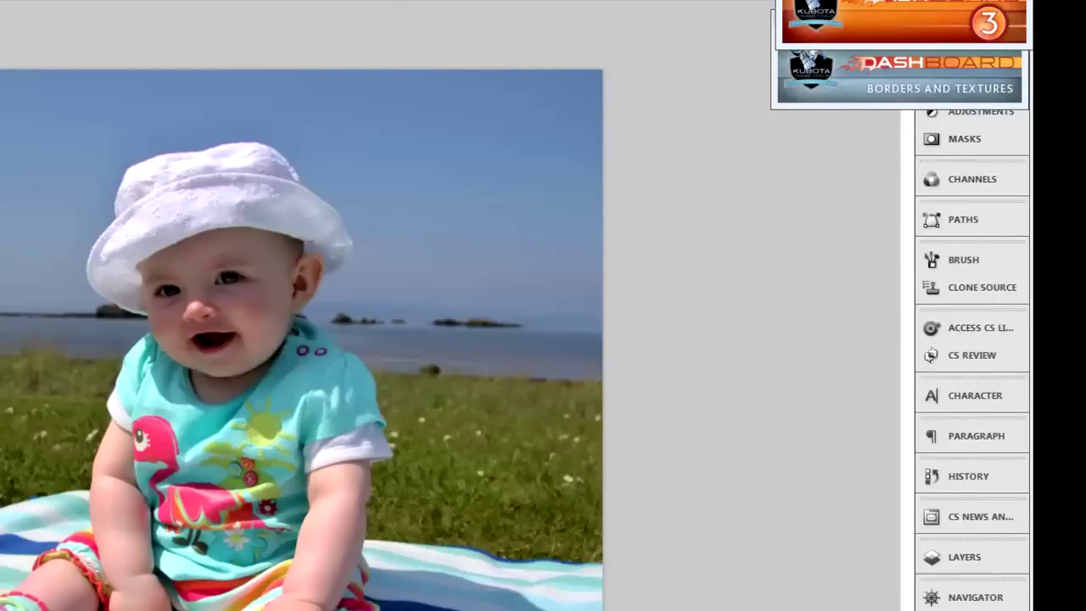
Search the Kubota dashboard for "digi" and run the Digital Fill Flash effect.
left_click(904, 22)
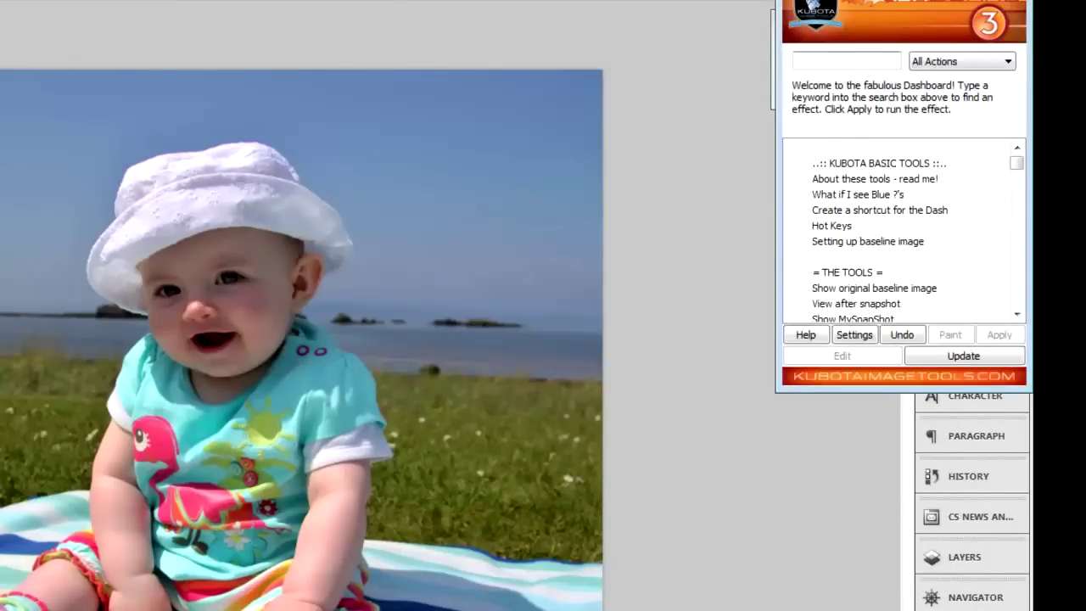
type("digi")
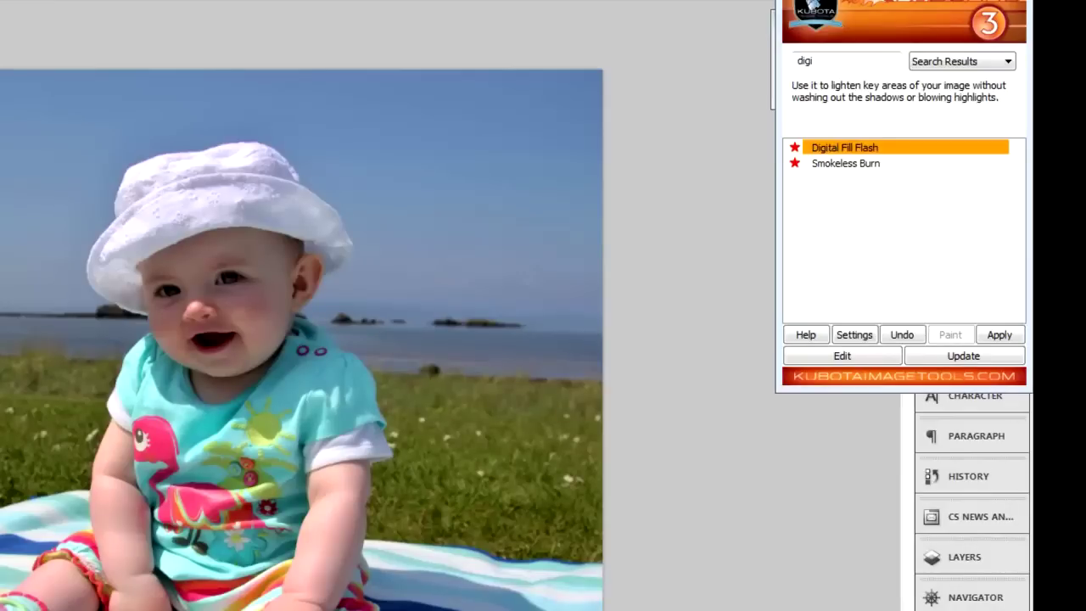
key("Return")
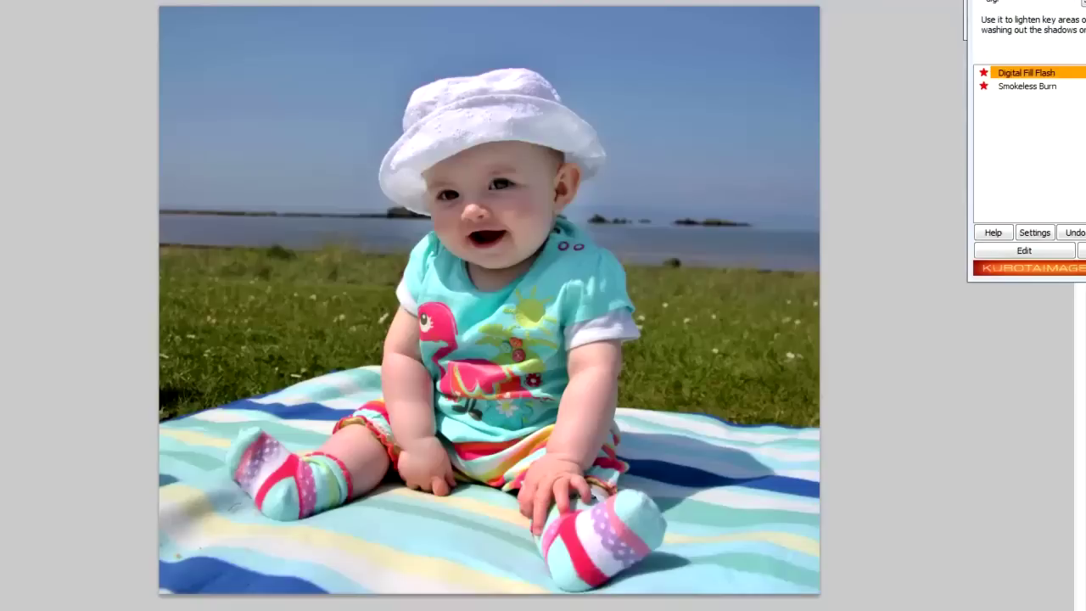
Flatten the image into a single layer and check the photo up close.
left_click(17, 2)
left_click(48, 402)
scroll(489, 301, "down", 2)
scroll(490, 300, "up", 3)
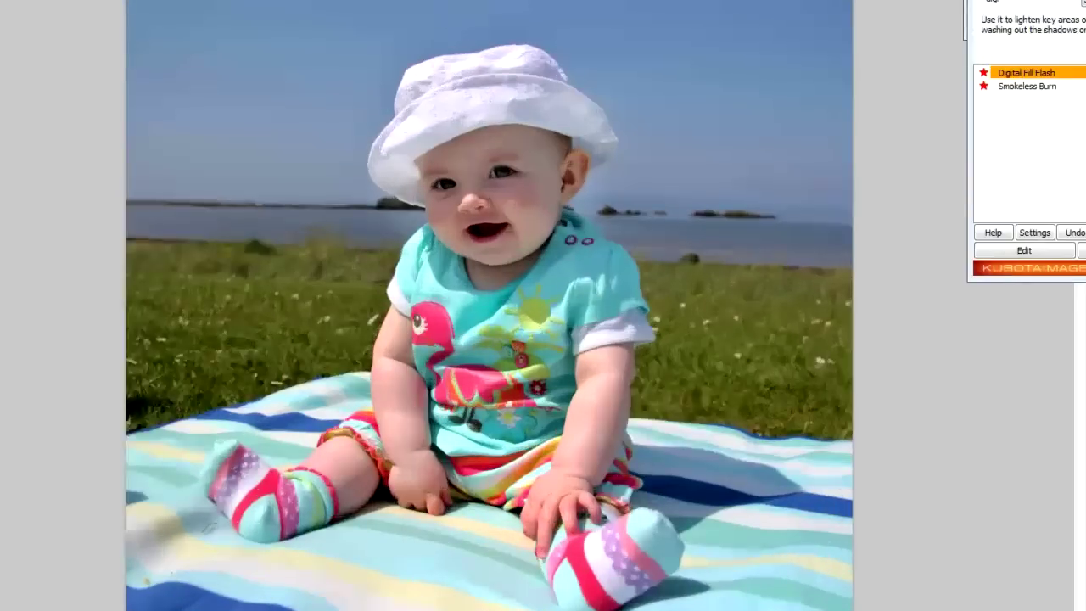
scroll(489, 301, "down", 1)
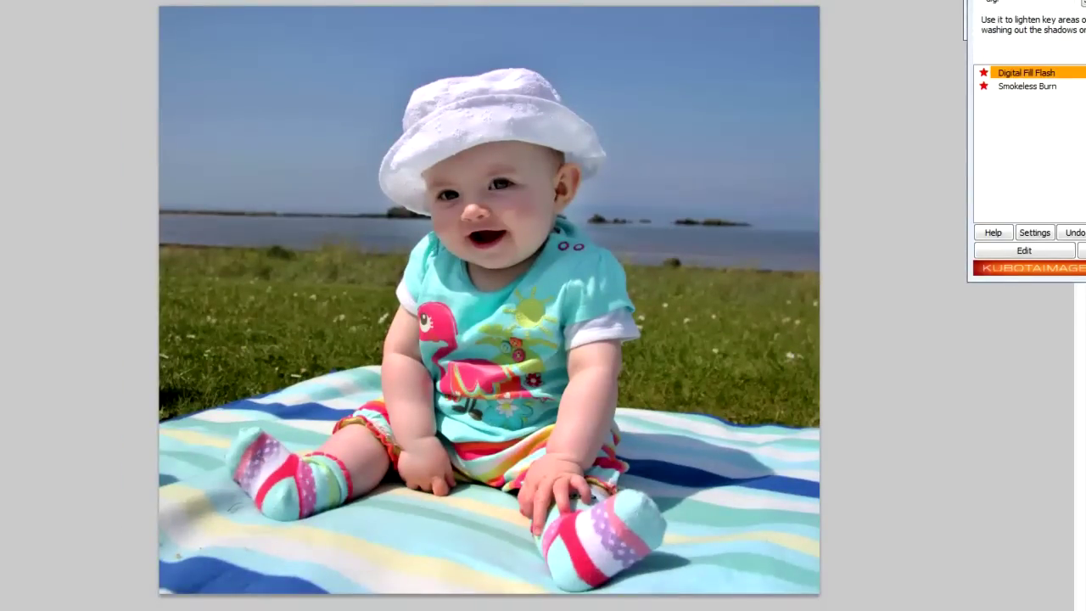
Apply a Levels adjustment to the flattened photo with the black input level set to 7.
key("alt+i")
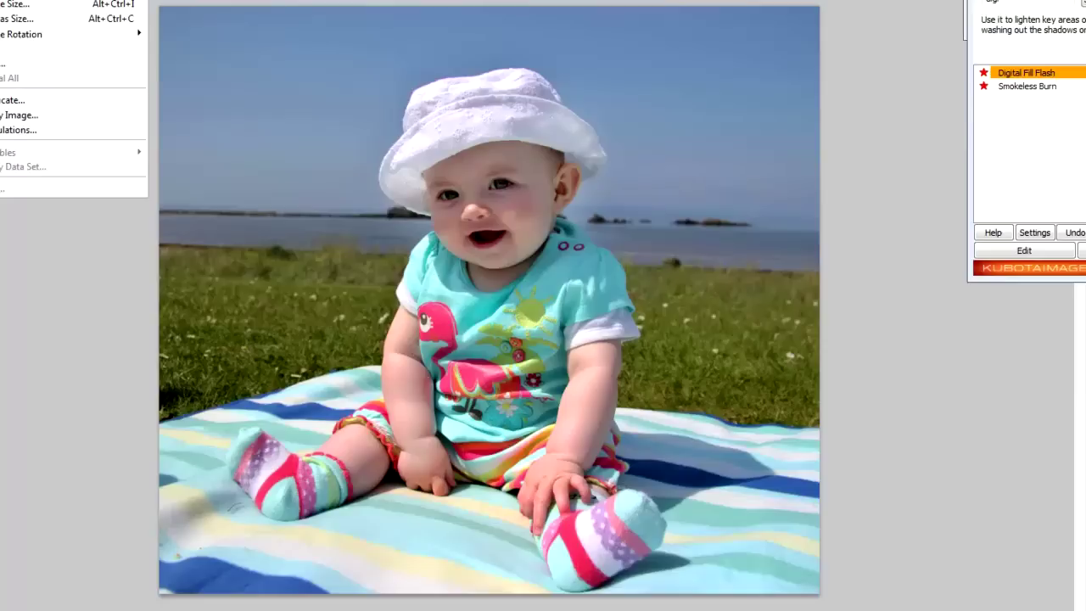
key("j")
key("l")
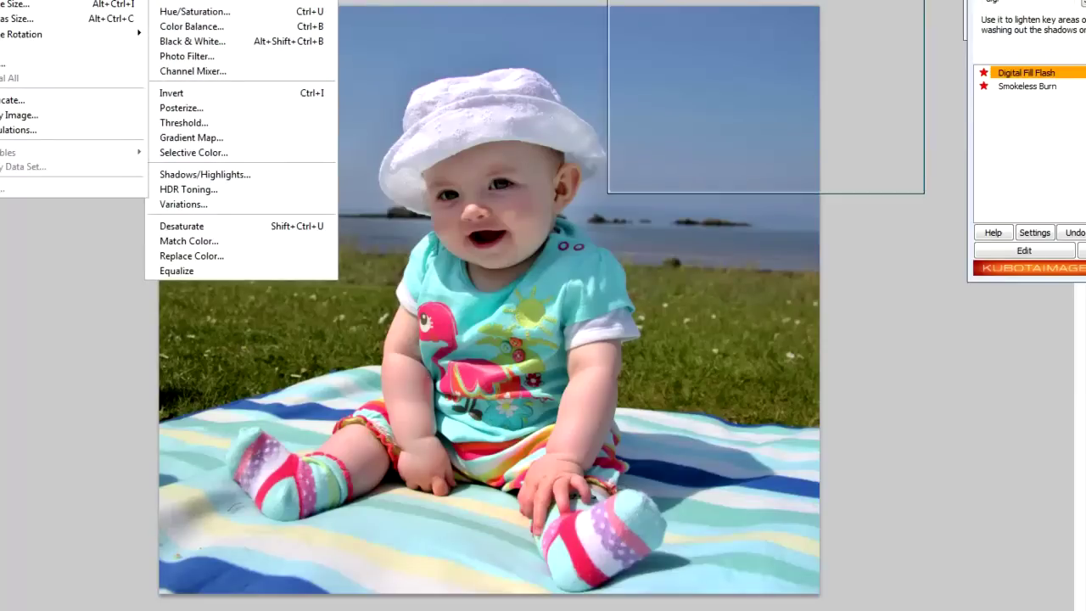
left_click_drag(630, 86, 635, 85)
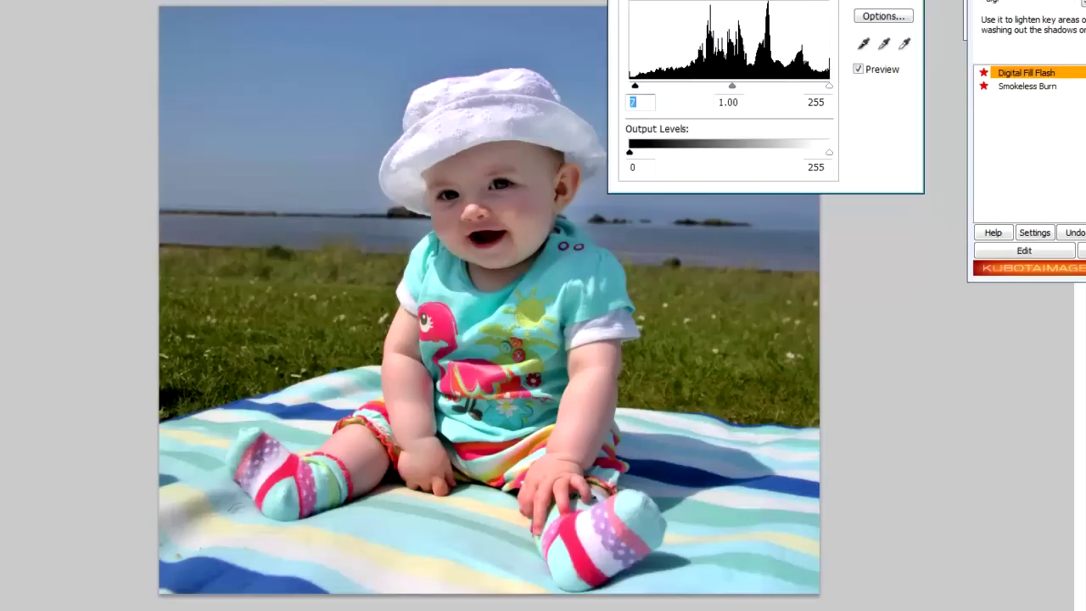
key("Return")
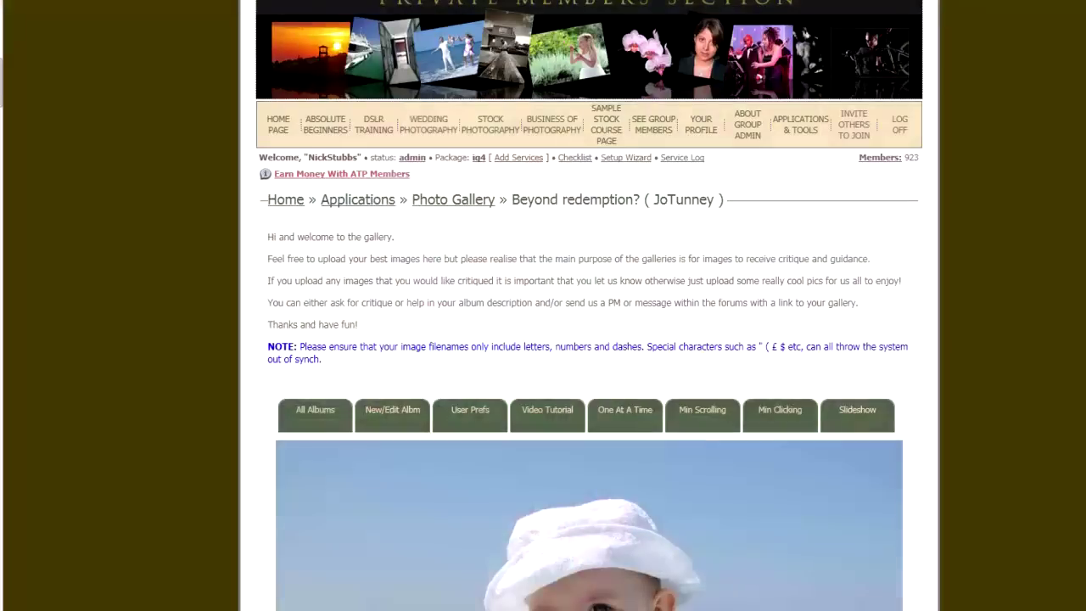
Examine the original overexposed baby photo on the web gallery page for comparison with the edited version.
scroll(588, 305, "down", 10)
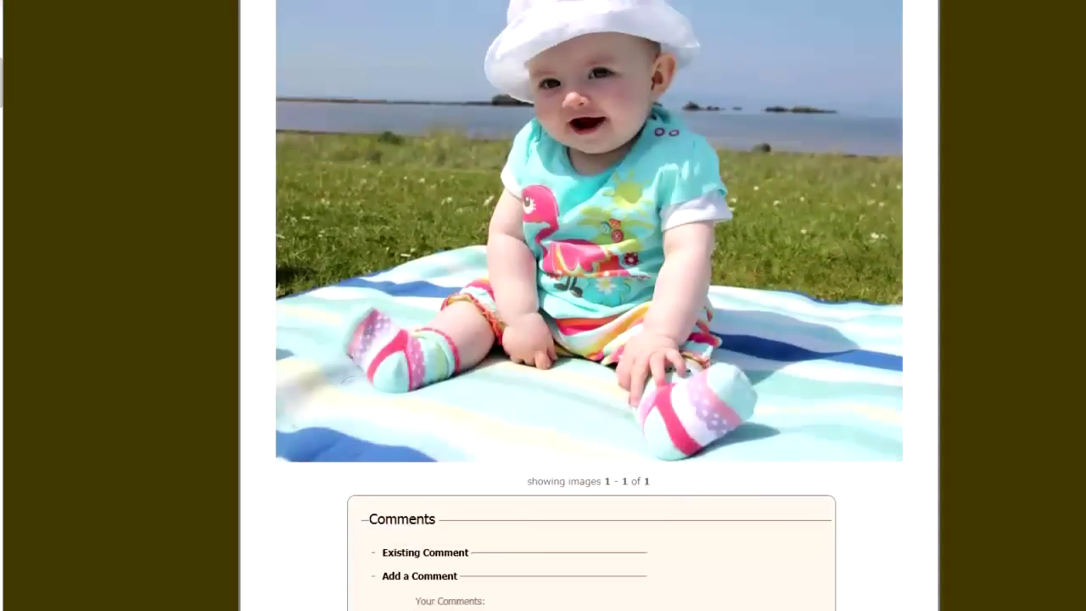
scroll(588, 305, "up", 2)
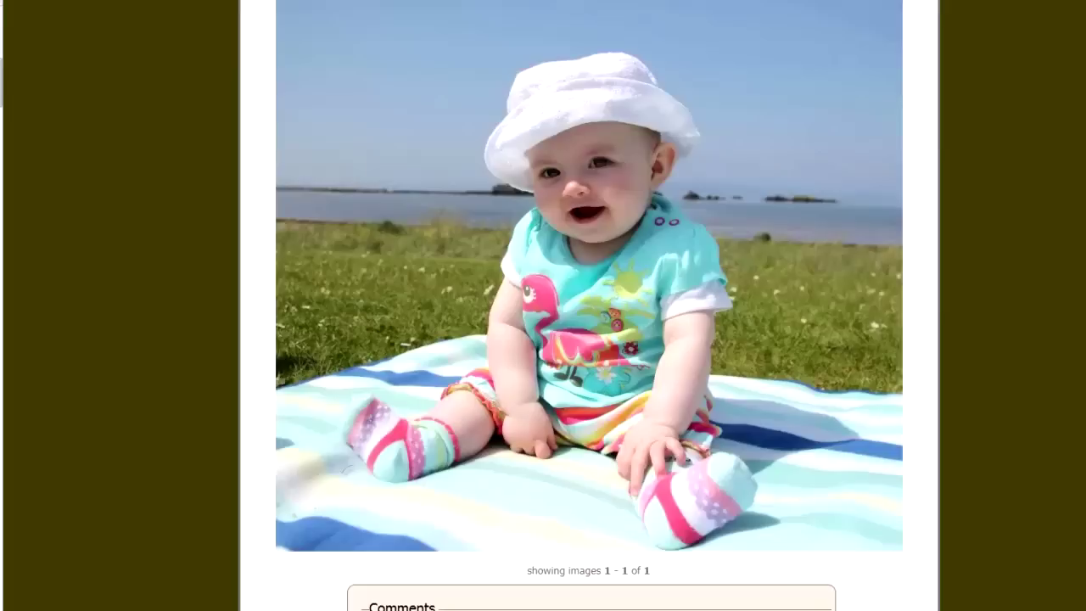